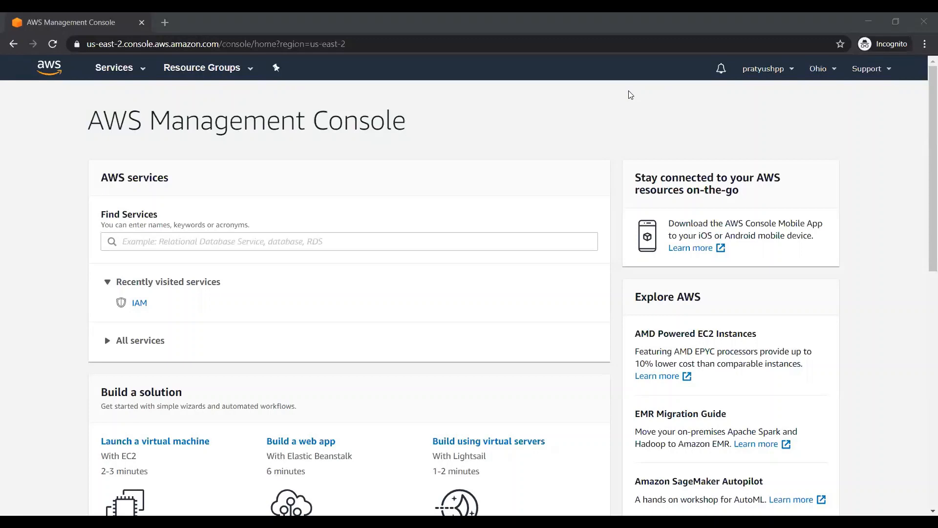
# - Find the S3 service in the console and start creating a new bucket
pyautogui.click(629, 91)
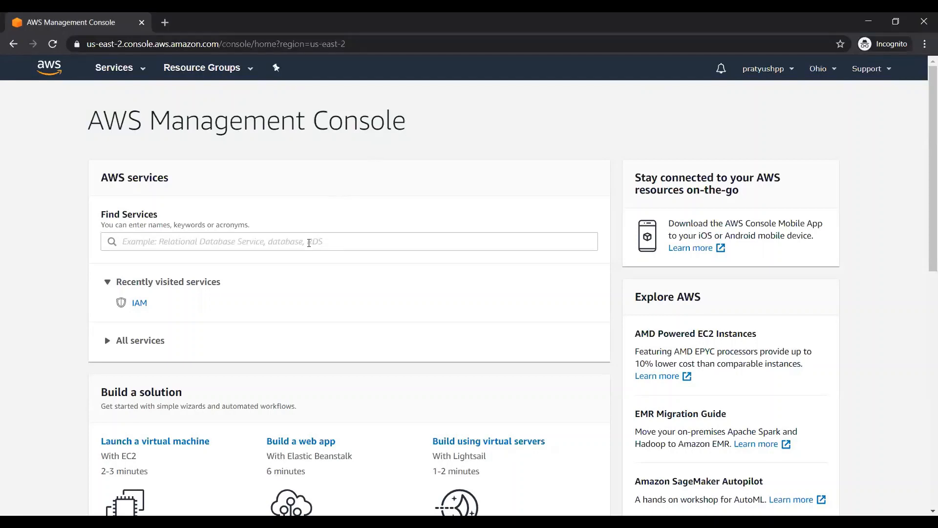
pyautogui.click(309, 243)
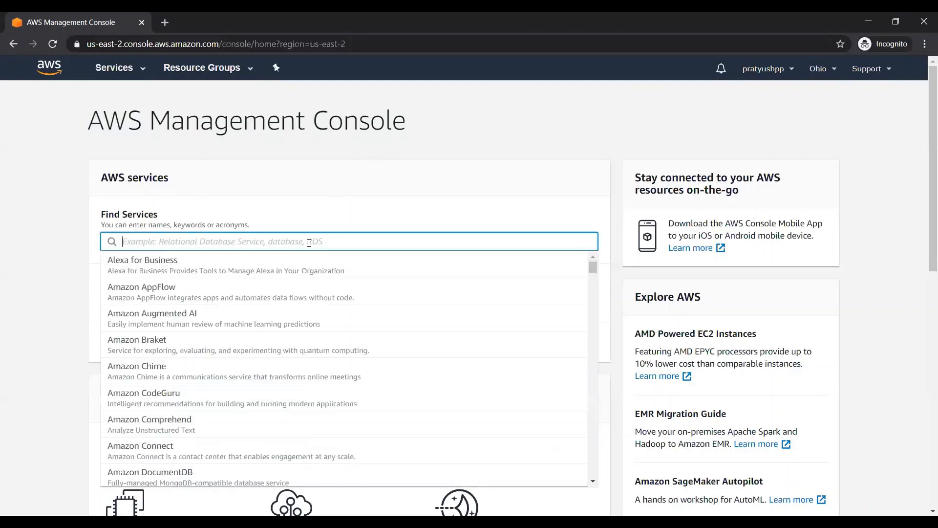
pyautogui.write('s3')
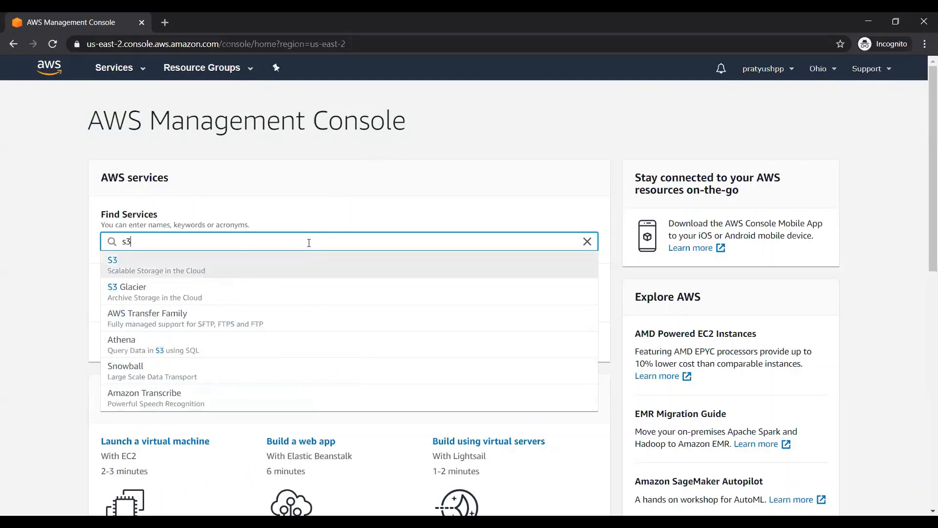
pyautogui.click(205, 266)
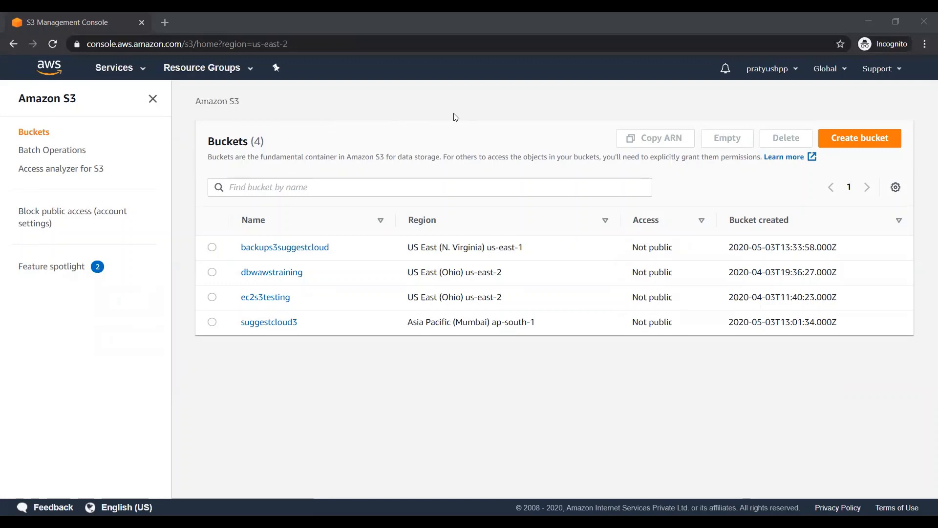
pyautogui.click(864, 146)
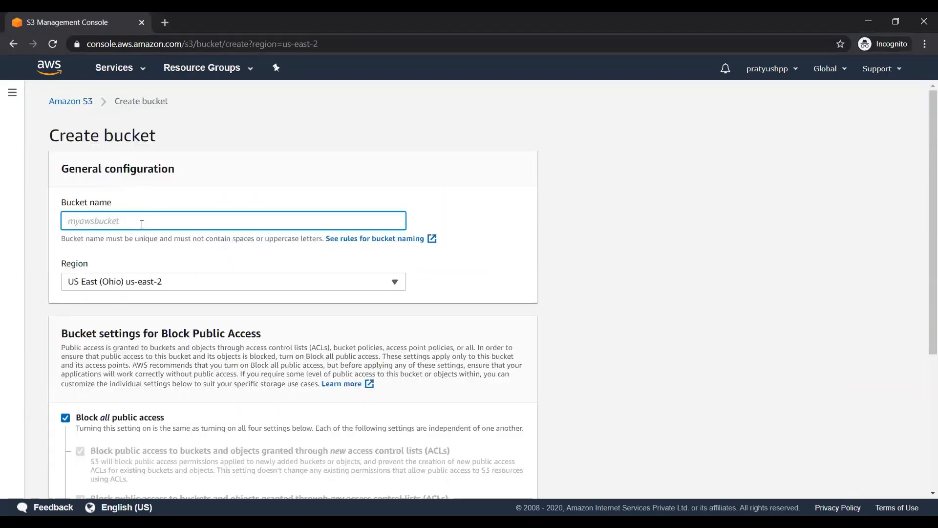
pyautogui.write('suggestcloud')
pyautogui.press('BackSpace')
pyautogui.press('BackSpace')
pyautogui.press('BackSpace')
pyautogui.press('BackSpace')
pyautogui.press('BackSpace')
pyautogui.press('BackSpace')
pyautogui.press('BackSpace')
pyautogui.press('BackSpace')
pyautogui.press('BackSpace')
pyautogui.press('BackSpace')
pyautogui.press('BackSpace')
pyautogui.press('BackSpace')
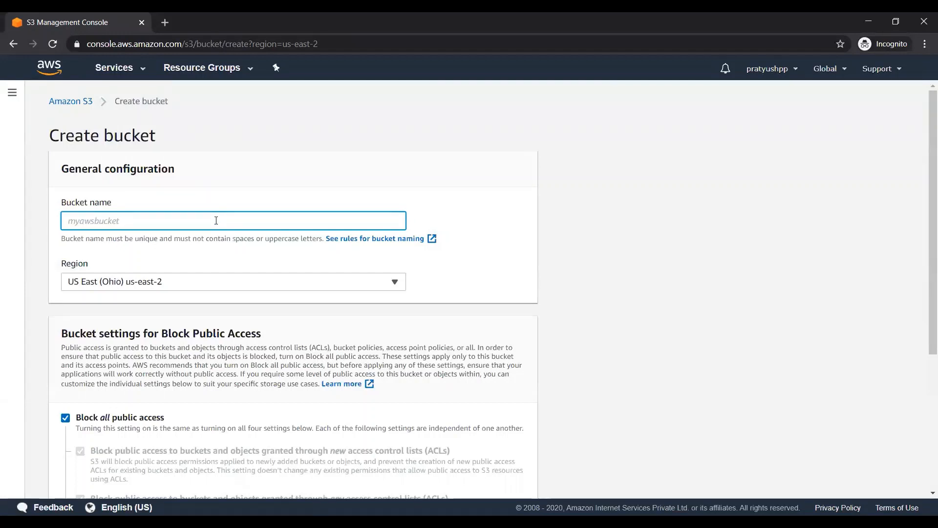
# - Try to create the bucket under the mixed-case name SugesstCloud
pyautogui.write('Suges')
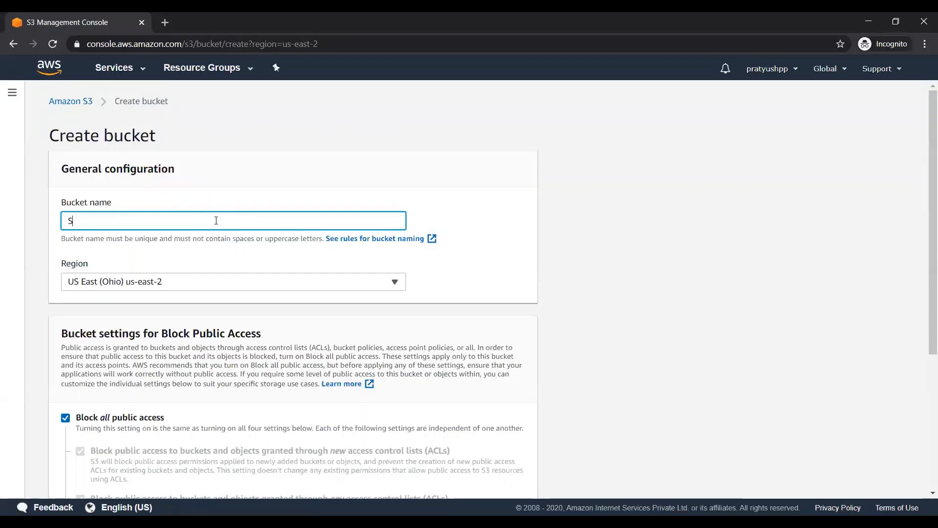
pyautogui.write('sy')
pyautogui.press('BackSpace')
pyautogui.write('tions')
pyautogui.scroll(-5, 129, 220)
pyautogui.click(494, 479)
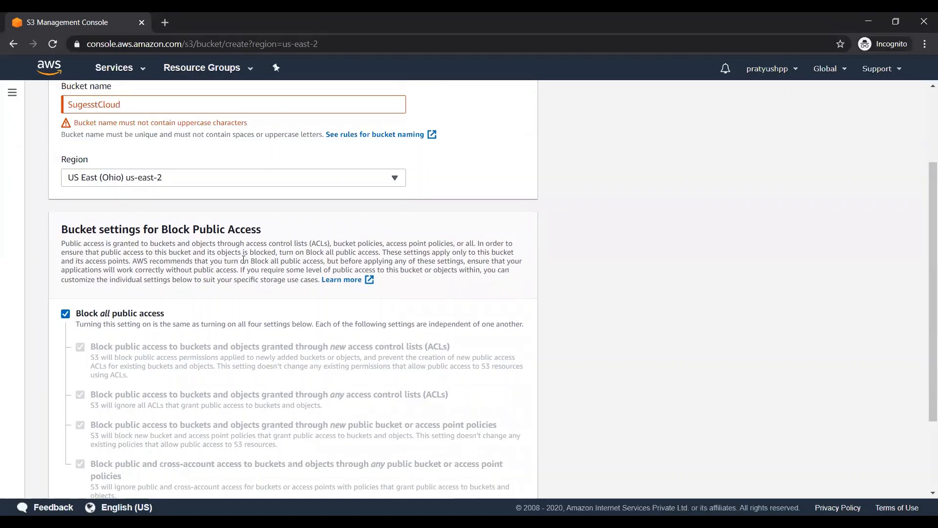
# - Replace the bucket name with the all-lowercase name suggestcloud
pyautogui.click(158, 223)
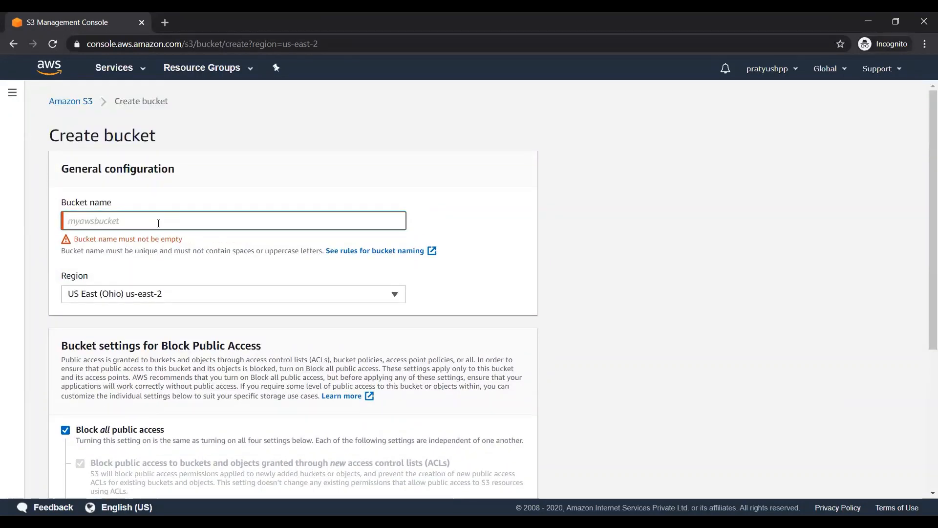
pyautogui.write('suggestcloud')
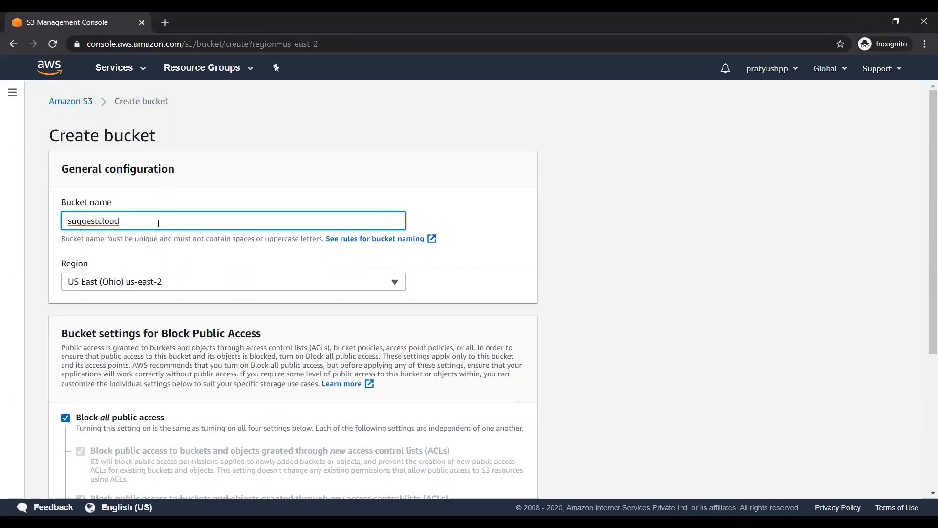
# - Try a space between "suggest" and "cloud" in the bucket name, and remove the space again
pyautogui.press('Left')
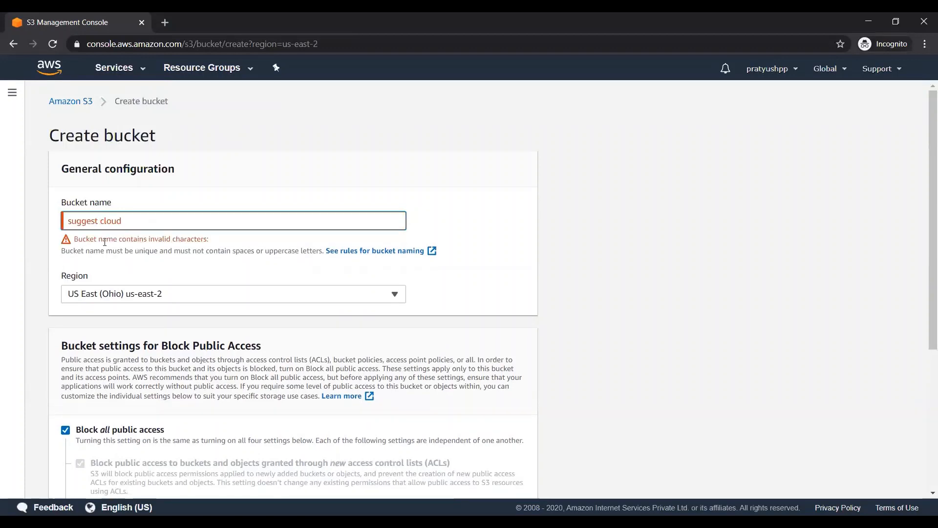
pyautogui.doubleClick(105, 242)
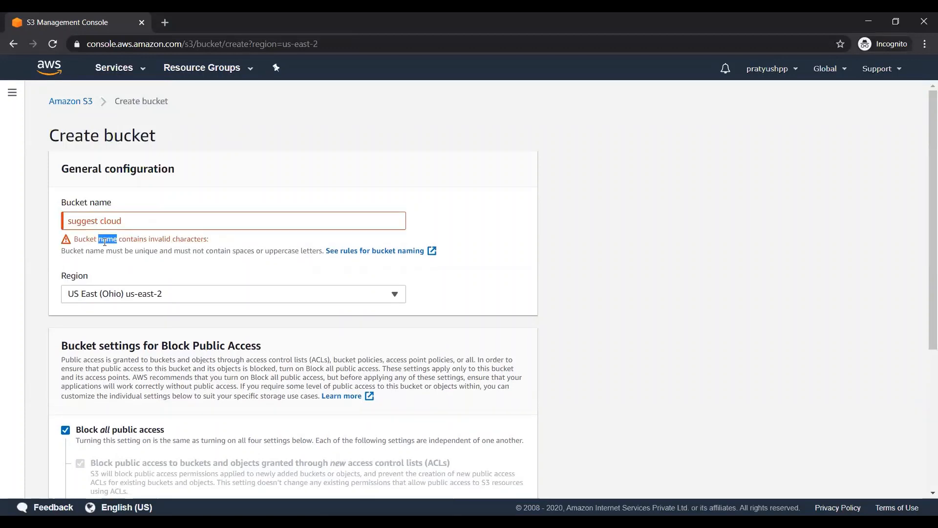
pyautogui.click(99, 221)
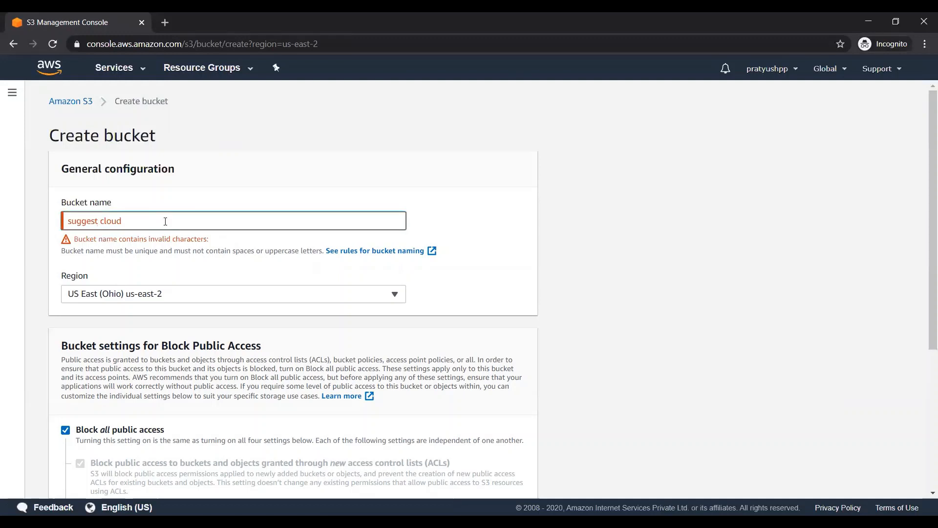
pyautogui.press('BackSpace')
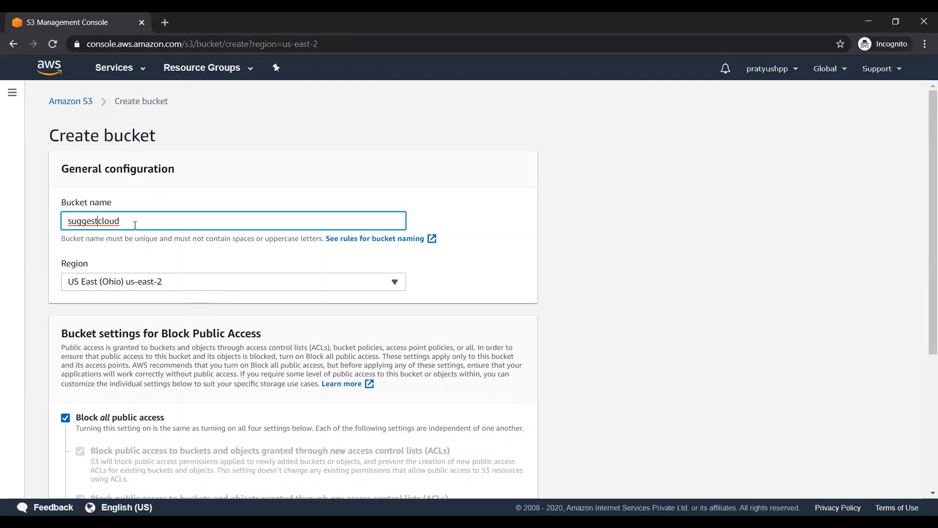
# - Set the bucket's region to Asia Pacific (Mumbai) ap-south-1 and create the bucket
pyautogui.click(161, 282)
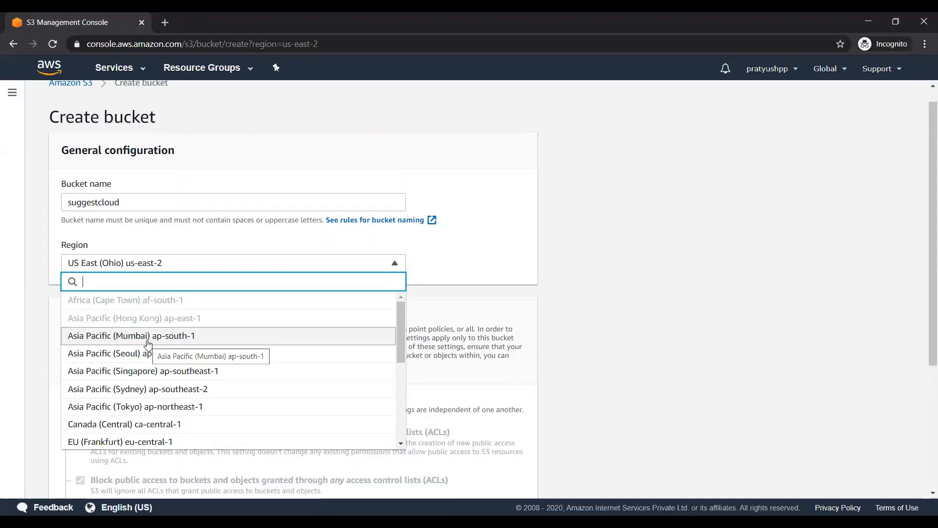
pyautogui.click(148, 340)
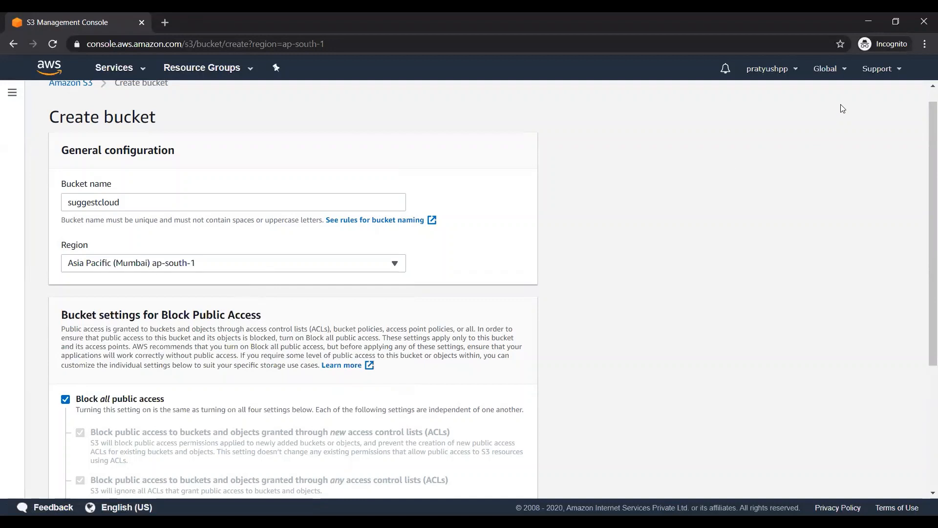
pyautogui.click(836, 78)
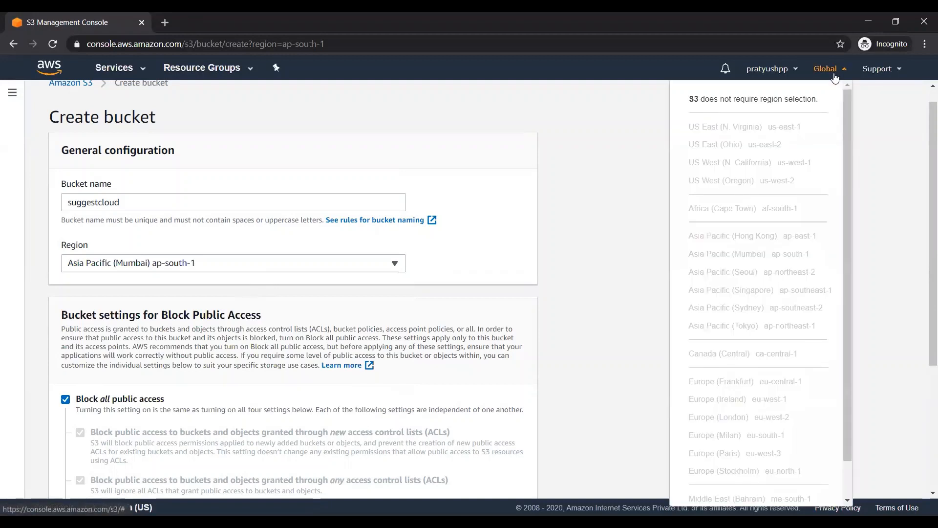
pyautogui.click(835, 78)
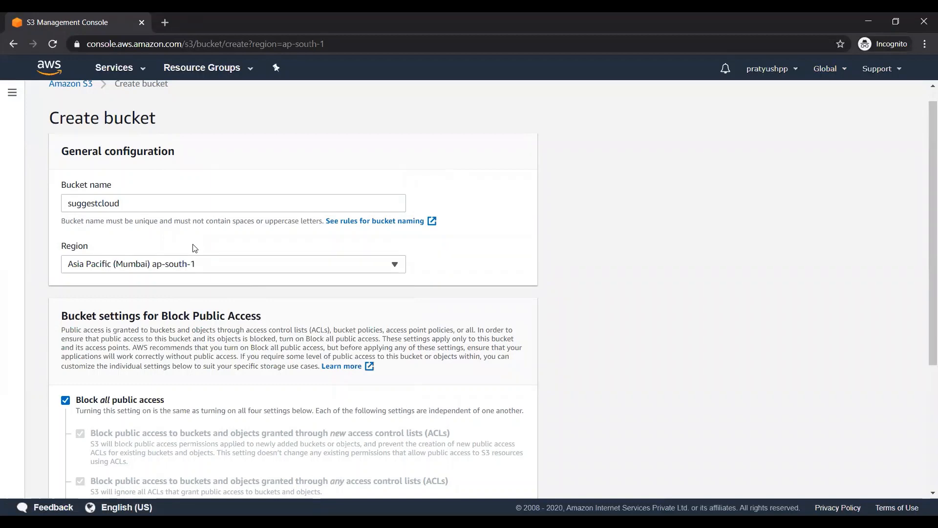
pyautogui.scroll(-4, 121, 124)
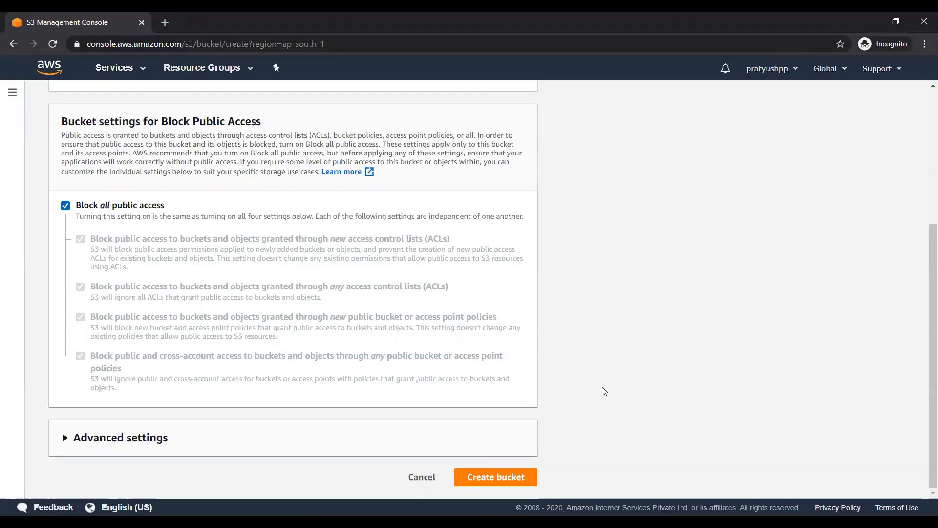
pyautogui.click(503, 482)
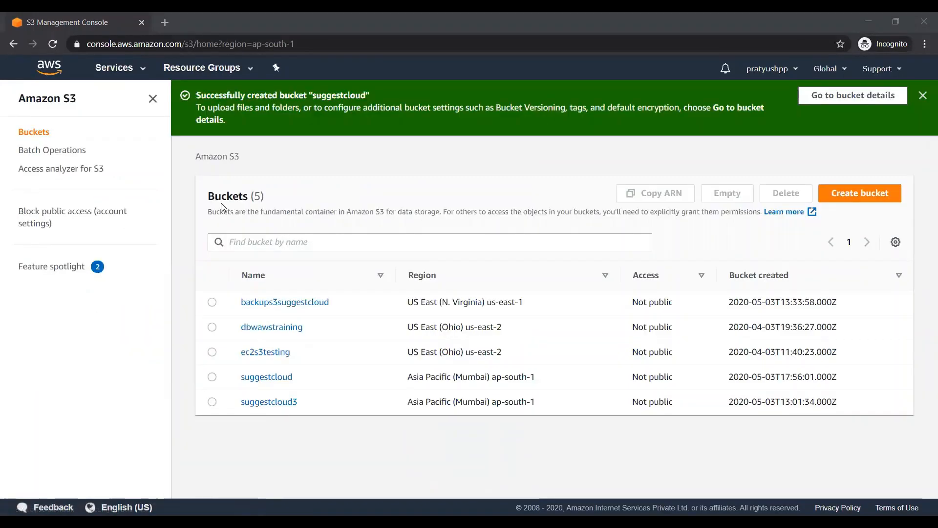
# - Check the new bucket's access status in the bucket list and open the suggestcloud bucket
pyautogui.tripleClick(222, 196)
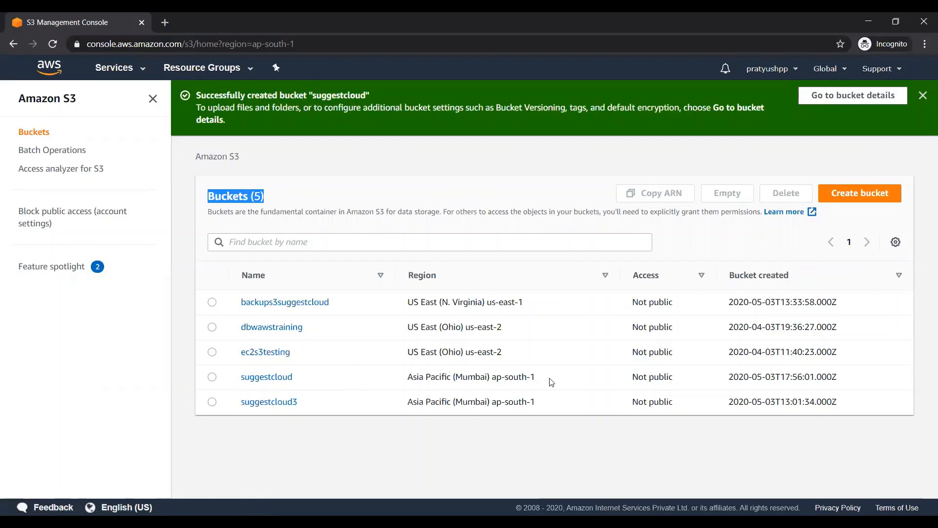
pyautogui.tripleClick(655, 377)
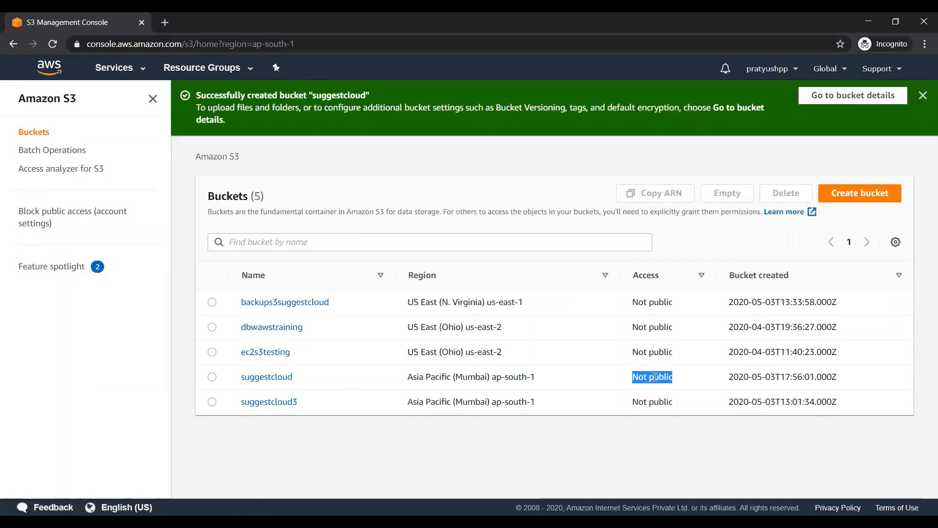
pyautogui.click(261, 377)
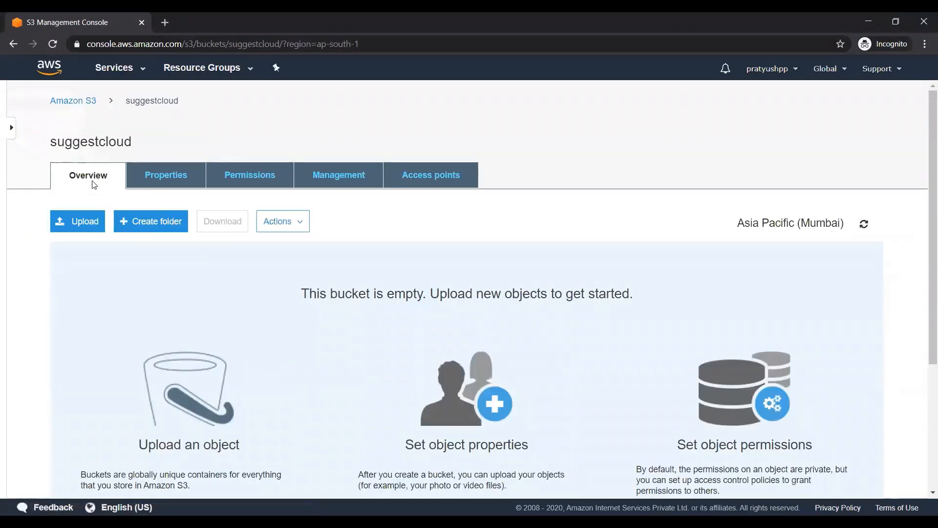
# - Examine the suggestcloud bucket's properties, public access permissions and management options, and return to its overview
pyautogui.click(164, 178)
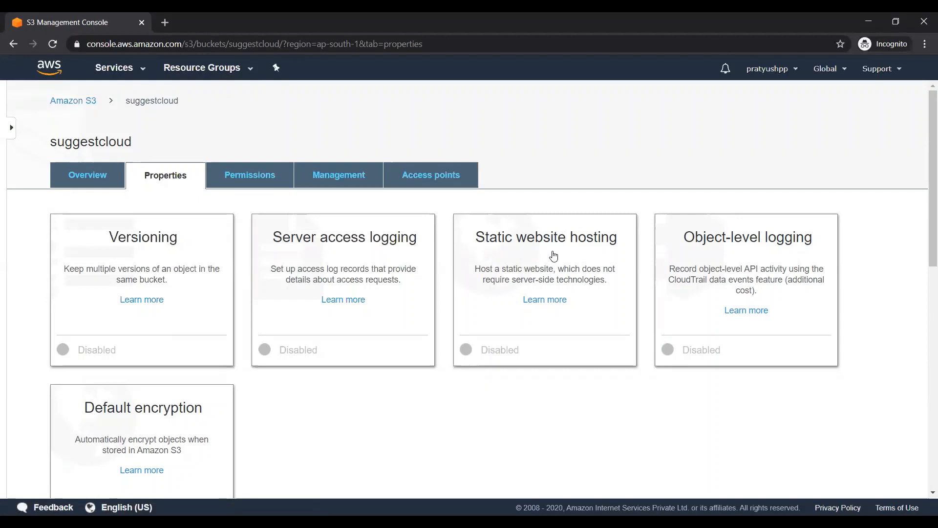
pyautogui.click(231, 178)
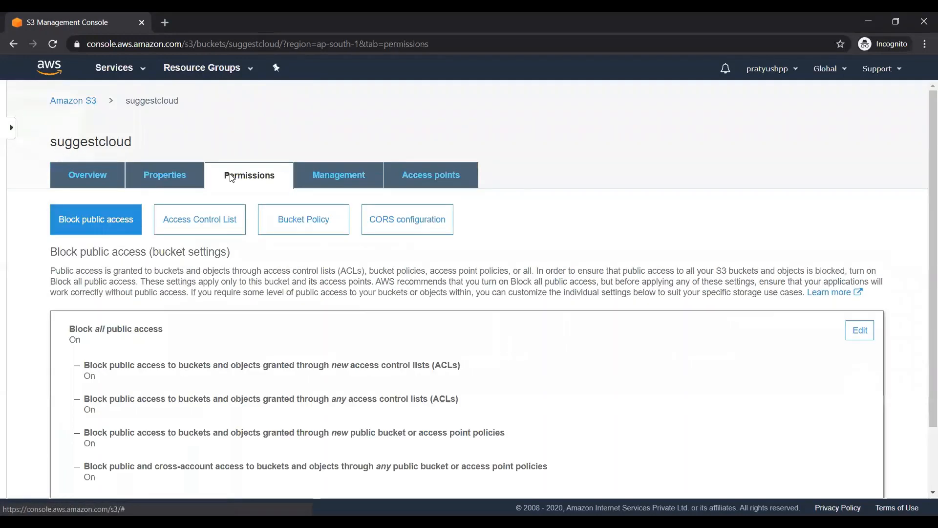
pyautogui.scroll(-1, 212, 337)
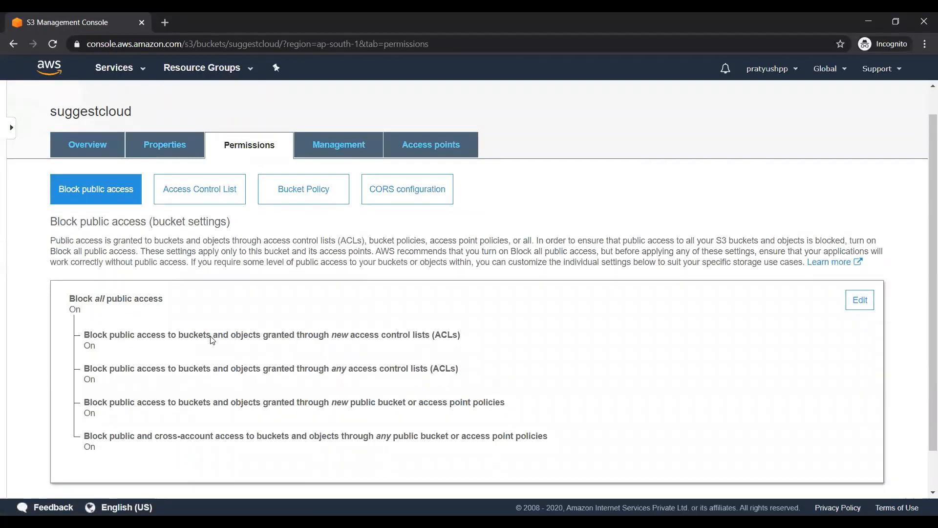
pyautogui.scroll(1, 308, 149)
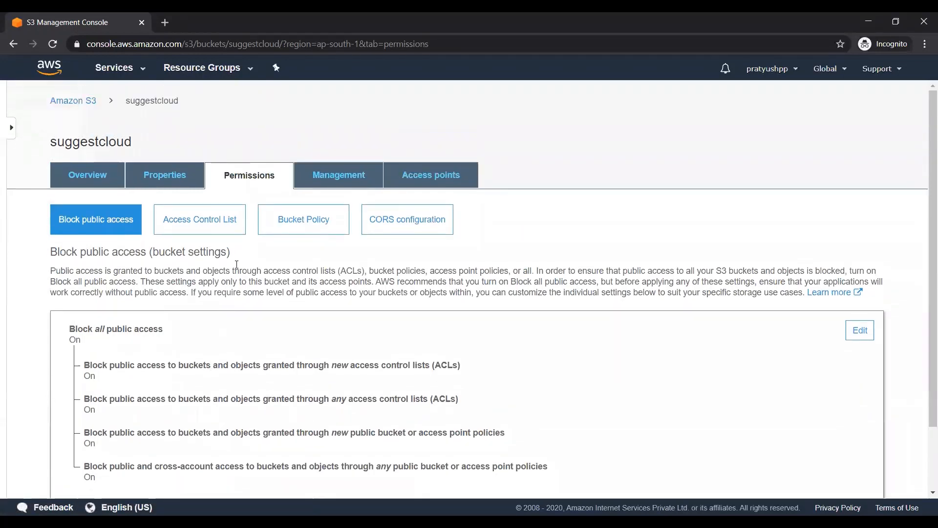
pyautogui.click(331, 177)
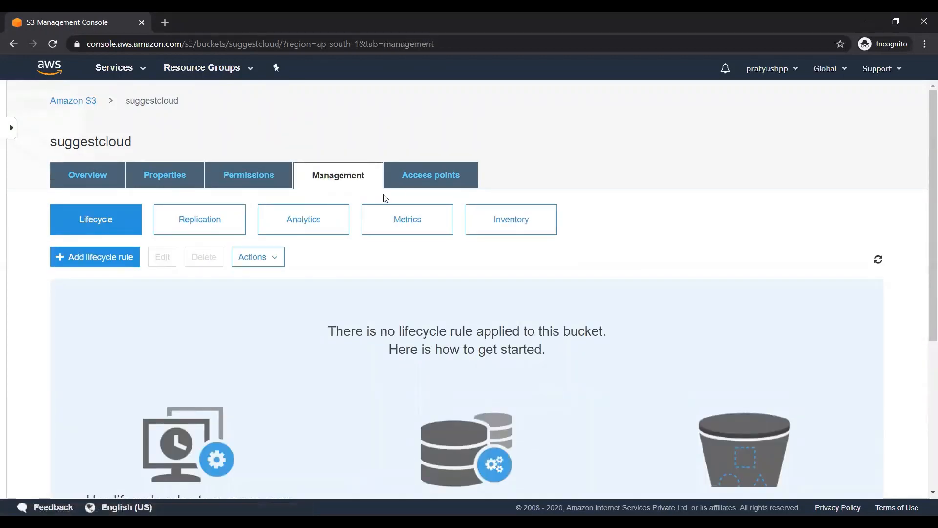
pyautogui.click(111, 176)
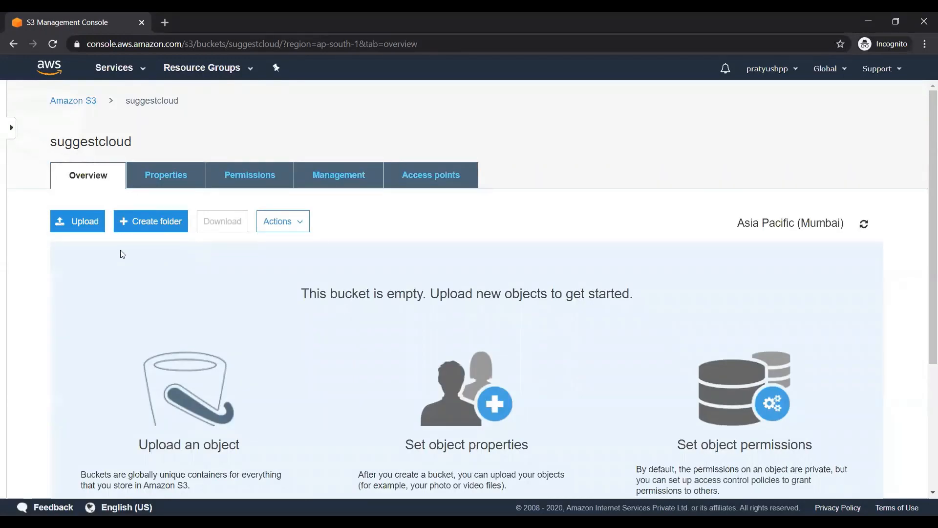
pyautogui.scroll(-1, 82, 230)
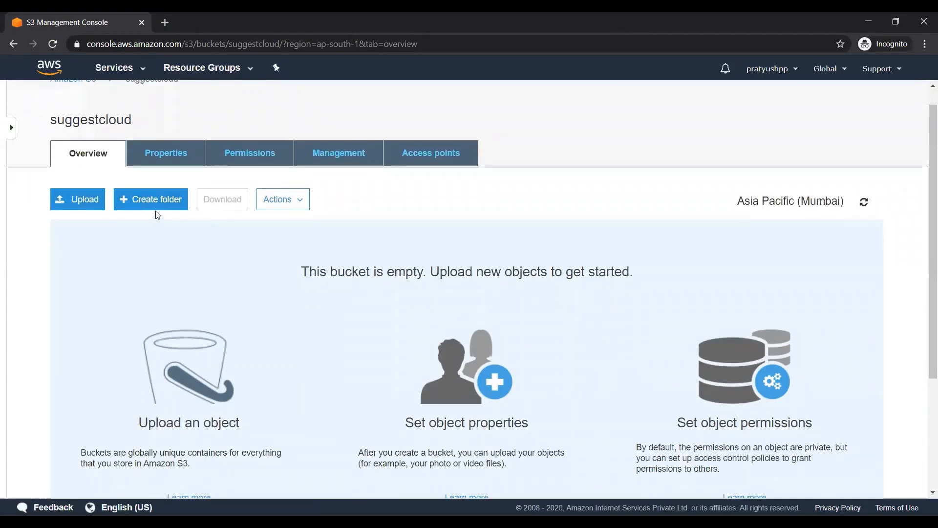
pyautogui.scroll(1, 148, 279)
pyautogui.scroll(1, 148, 279)
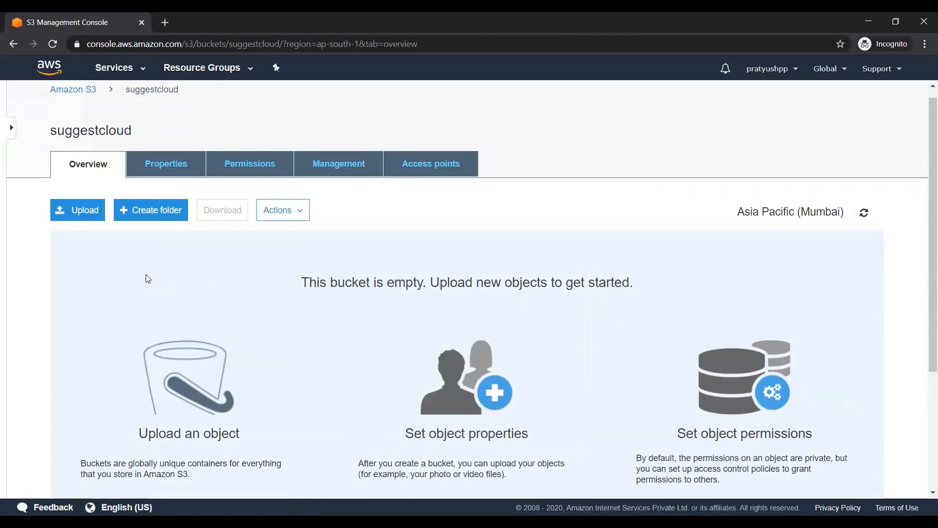
# - Start an upload to the suggestcloud bucket and add the file Colorful Freestyle Art Artists and Illustrators Collection YouTube Outro.png
pyautogui.click(92, 215)
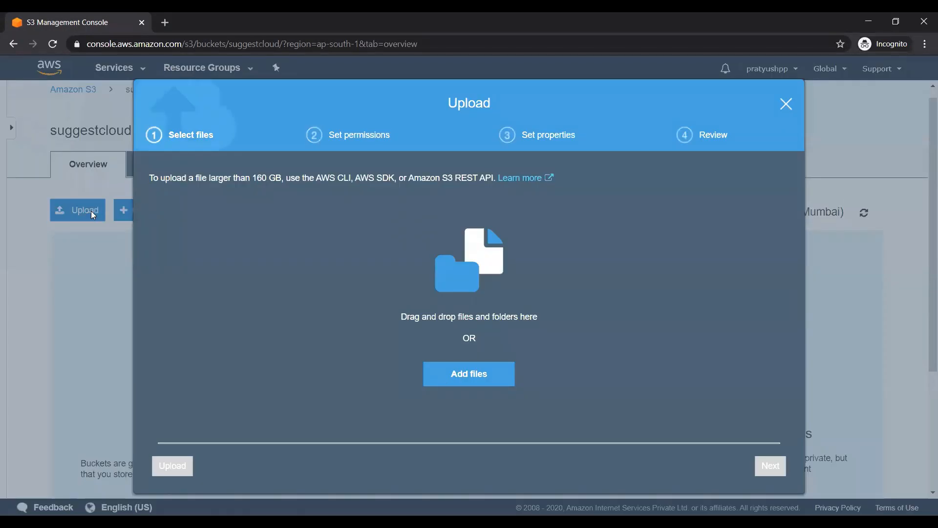
pyautogui.click(454, 374)
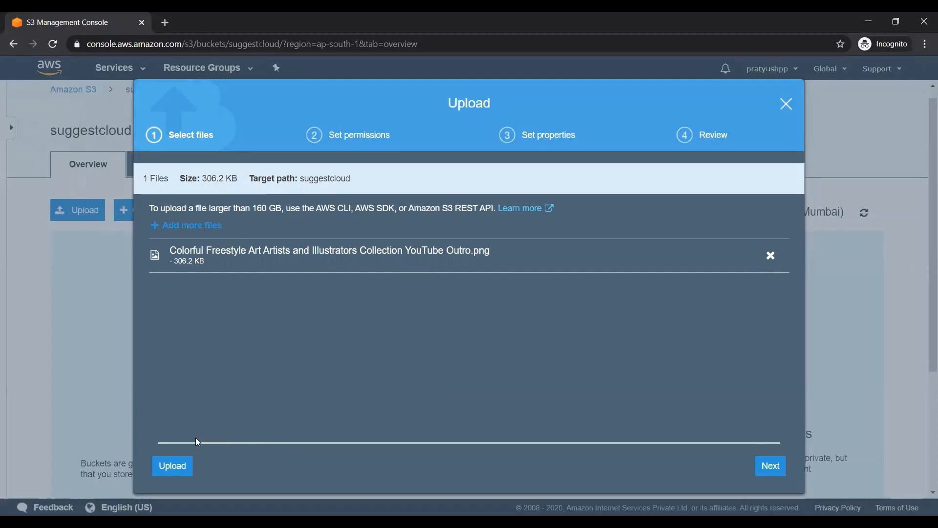
pyautogui.click(171, 468)
pyautogui.tripleClick(344, 137)
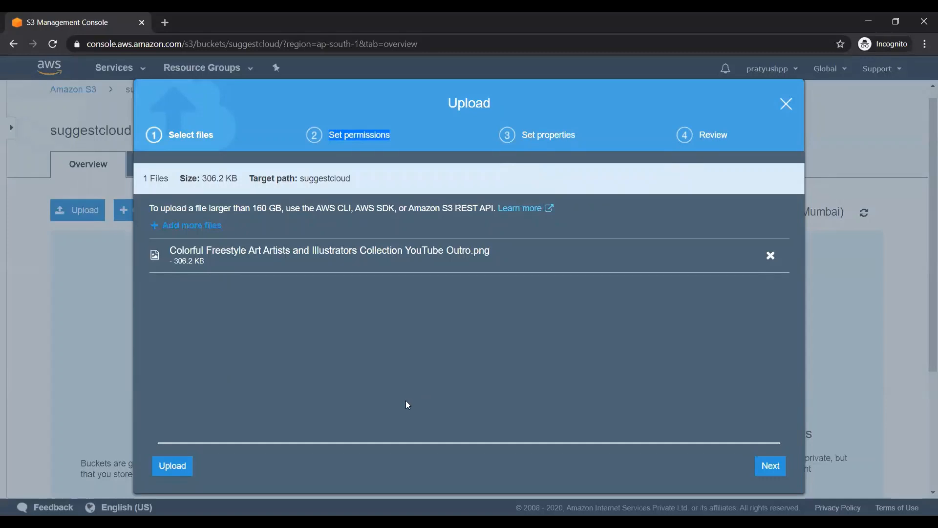
pyautogui.click(297, 366)
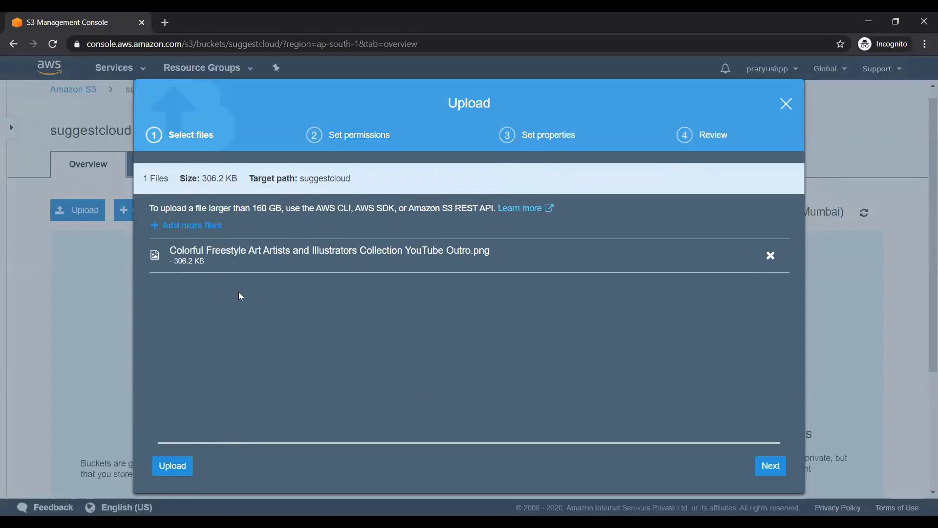
# - Keep the default user, account and public permissions for the file being uploaded and continue to its properties
pyautogui.click(772, 466)
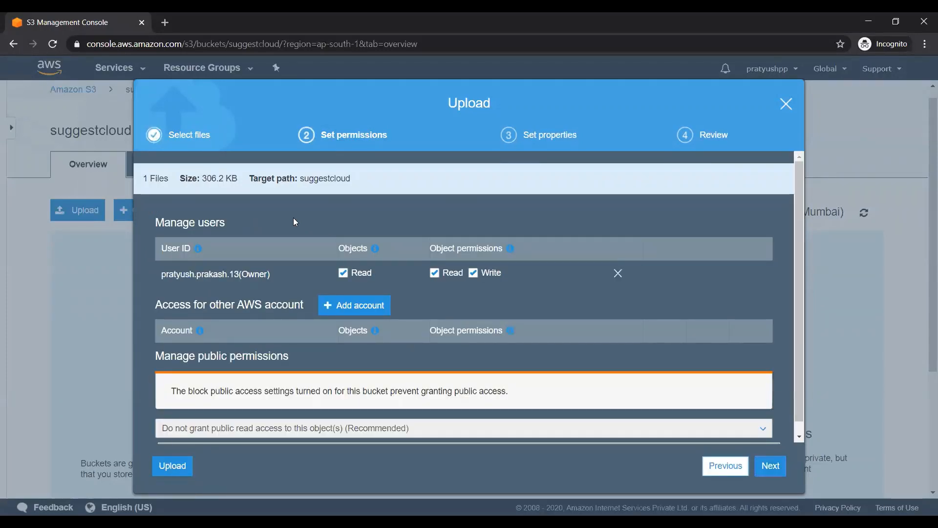
pyautogui.tripleClick(201, 223)
pyautogui.scroll(-1, 201, 222)
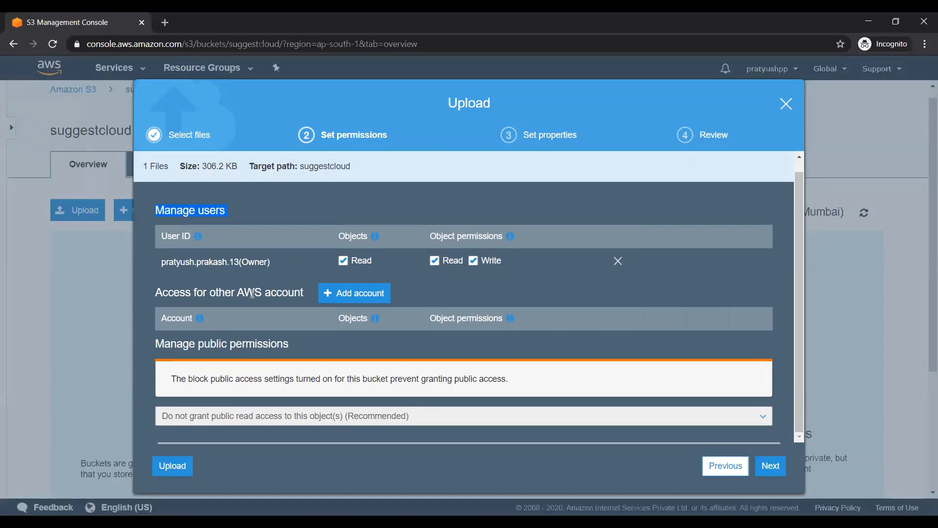
pyautogui.click(340, 295)
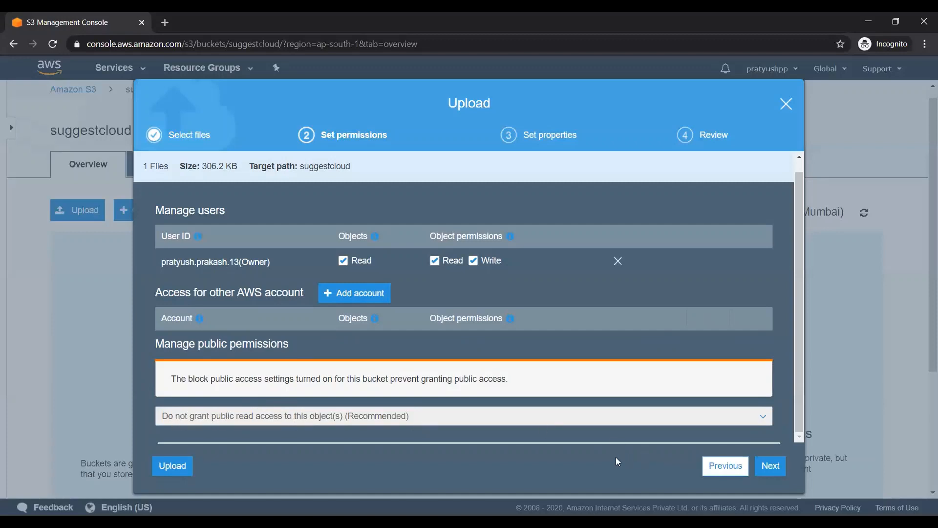
pyautogui.click(768, 468)
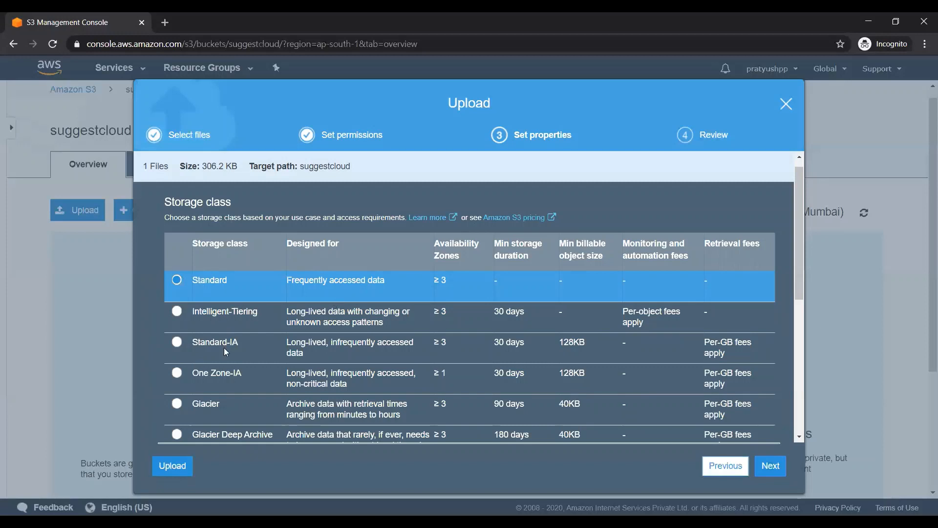
# - Examine the available storage classes and the encryption, metadata and tag settings for the upload
pyautogui.scroll(-3, 224, 347)
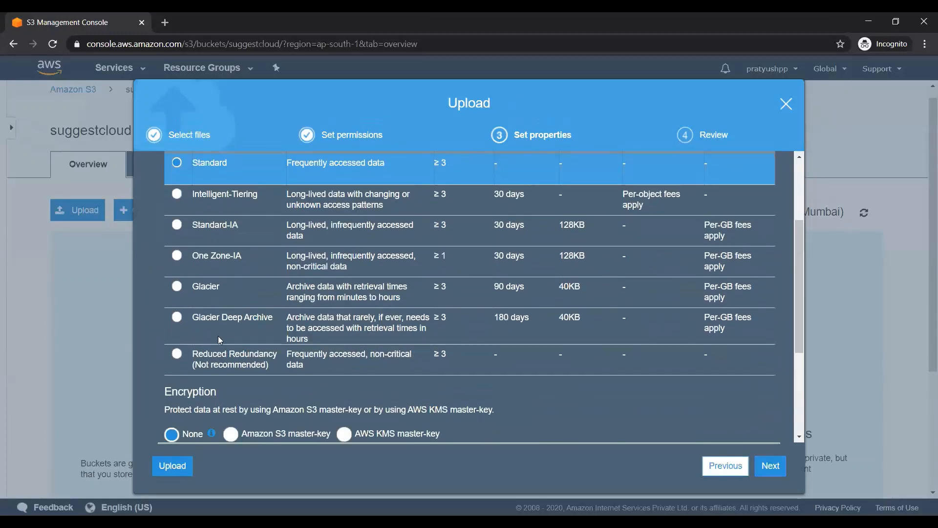
pyautogui.scroll(3, 235, 321)
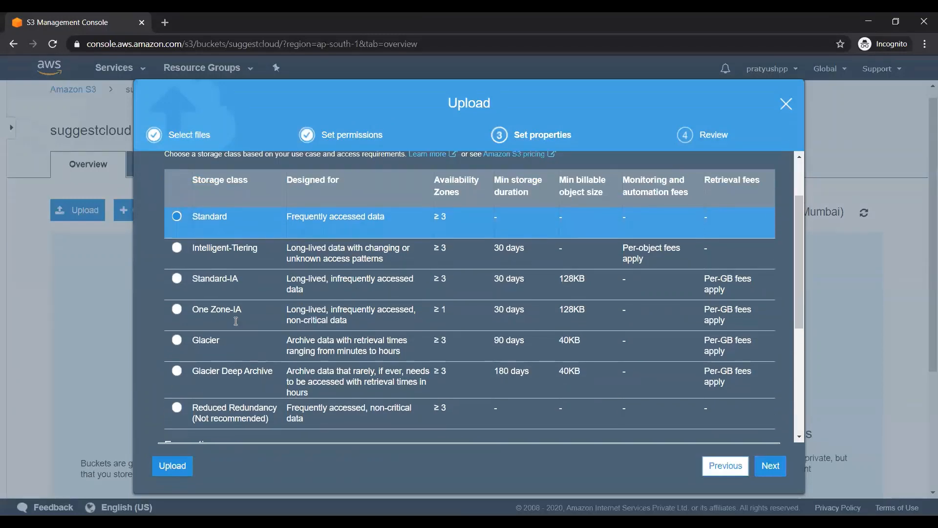
pyautogui.scroll(-1, 236, 320)
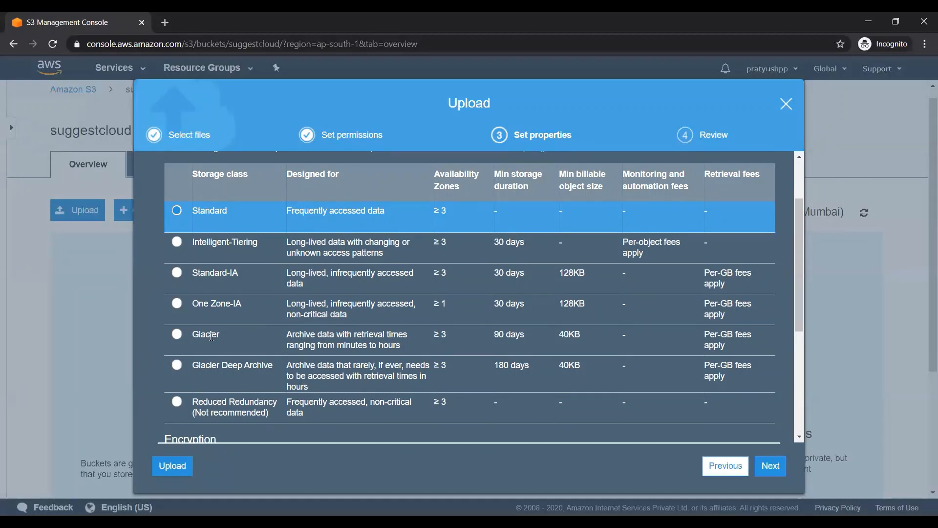
pyautogui.scroll(-1, 211, 336)
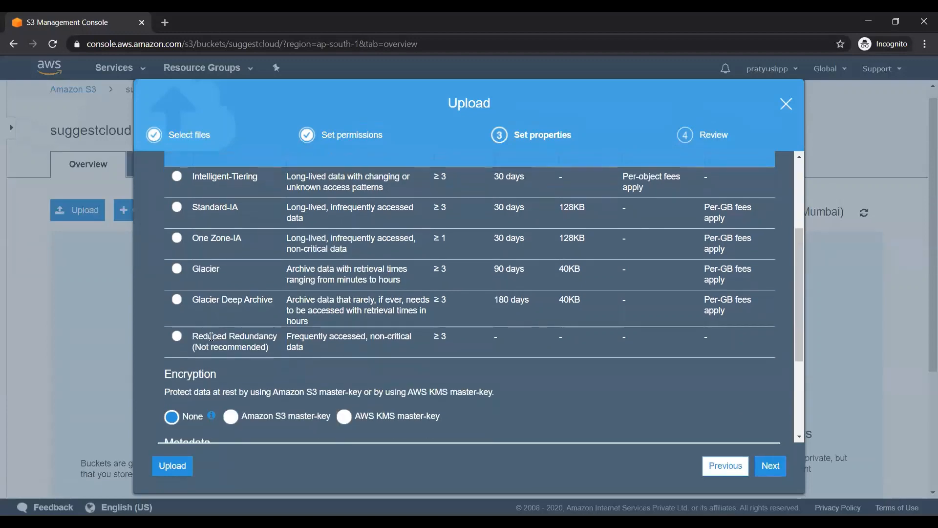
pyautogui.scroll(-1, 212, 337)
pyautogui.scroll(-1, 211, 336)
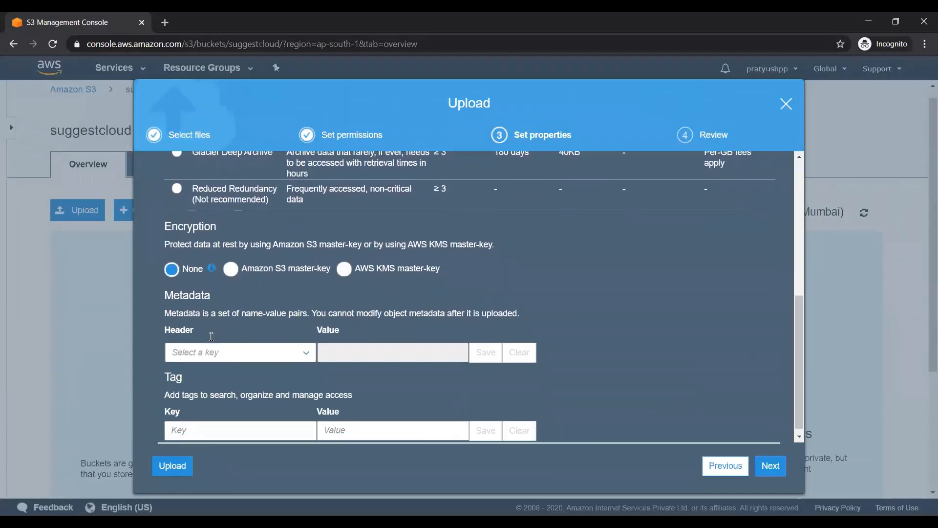
pyautogui.scroll(5, 211, 336)
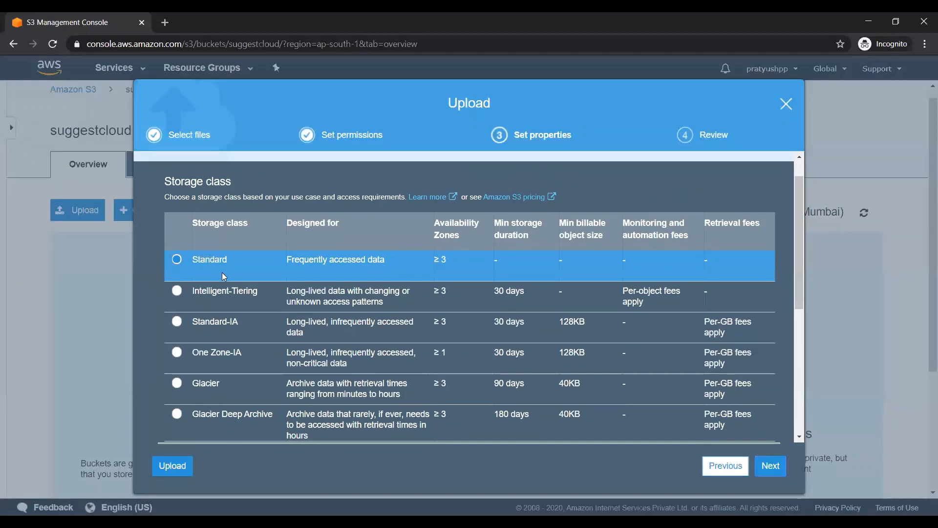
pyautogui.scroll(-5, 228, 288)
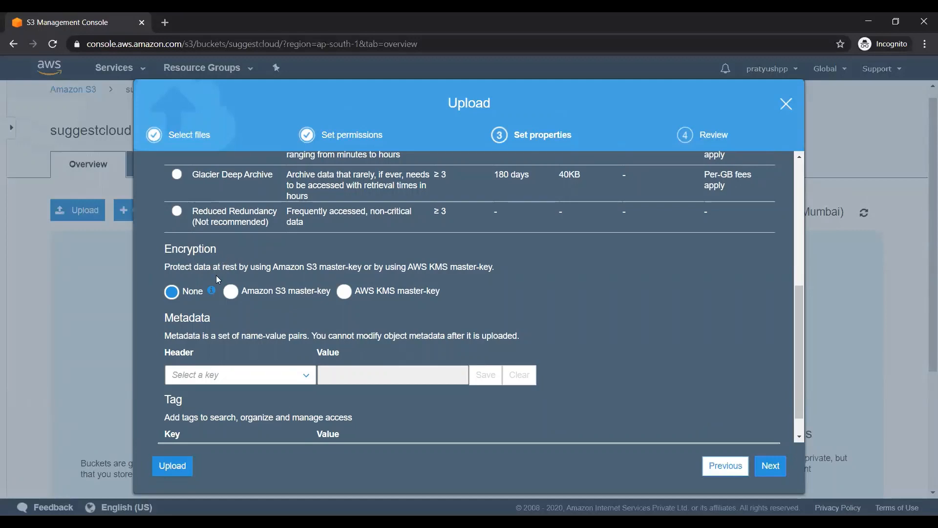
# - Try the Amazon S3 master-key and AWS KMS master-key encryption options, and set the encryption back to None
pyautogui.click(231, 296)
pyautogui.click(346, 292)
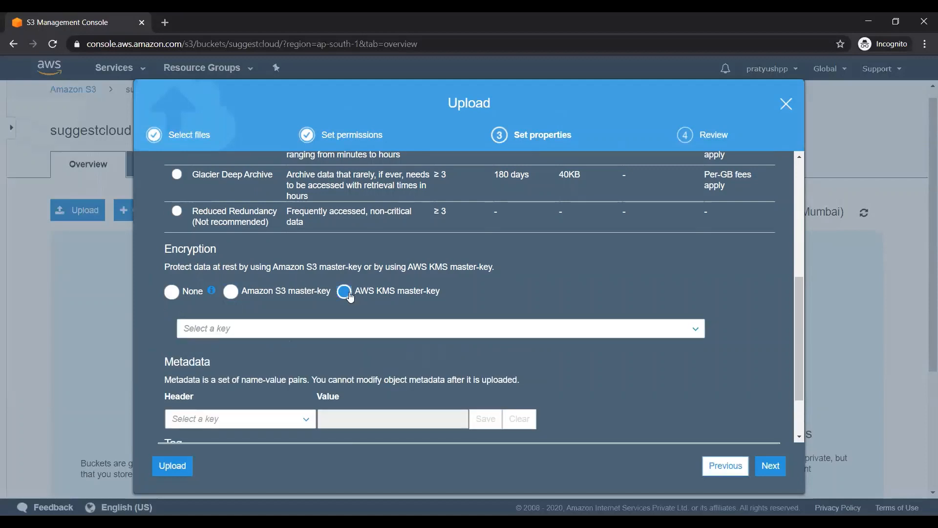
pyautogui.click(351, 330)
pyautogui.click(351, 330)
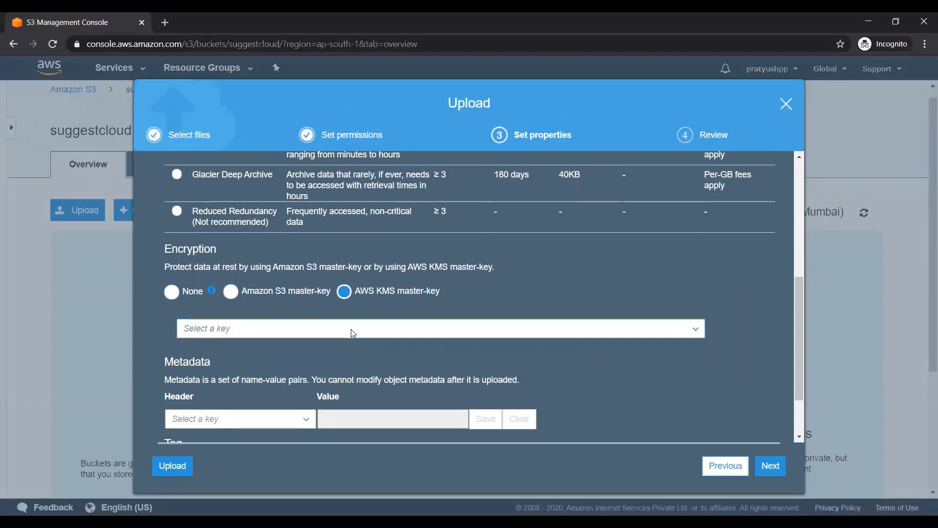
pyautogui.click(170, 293)
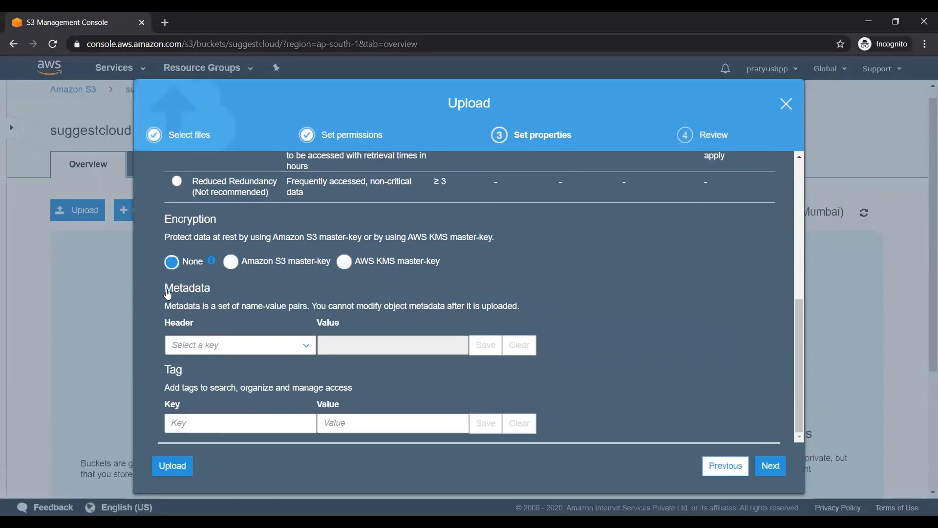
# - Add a Content-Type metadata header with the value image/jpeg to the upload and save it
pyautogui.click(255, 350)
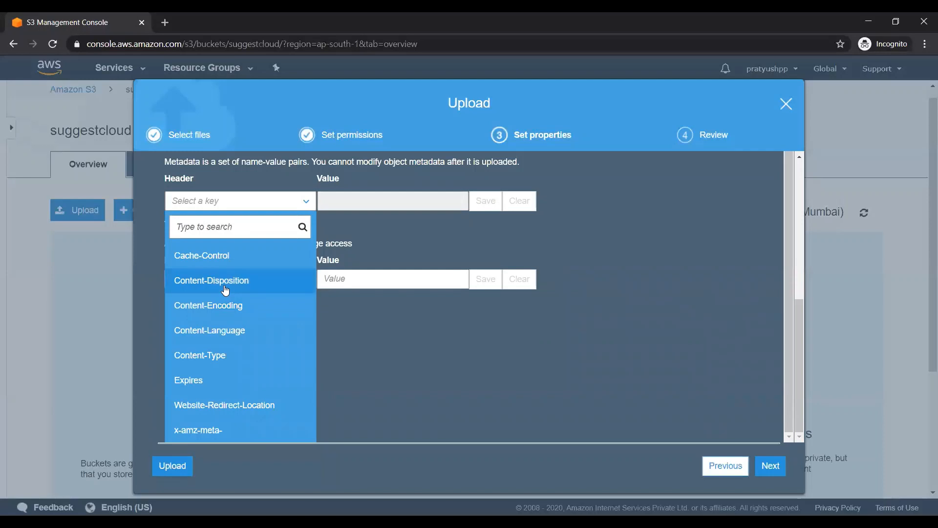
pyautogui.click(196, 356)
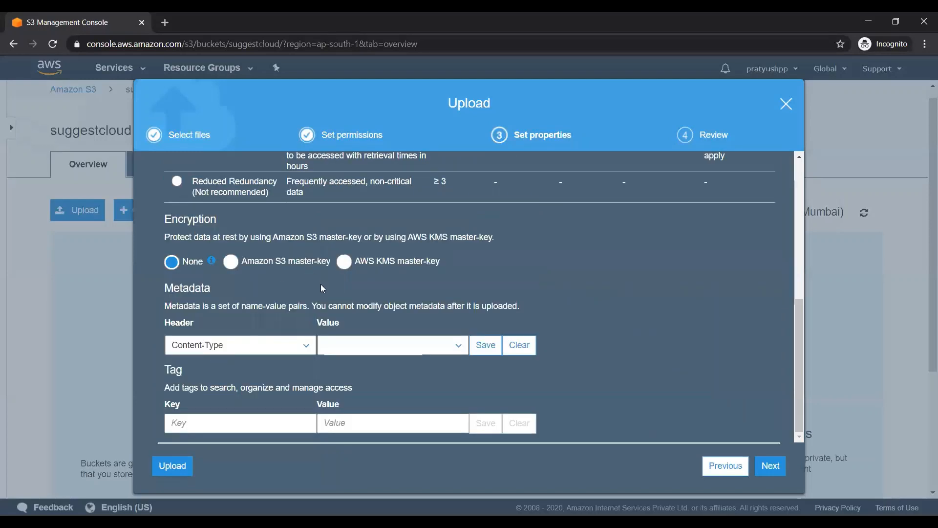
pyautogui.click(458, 345)
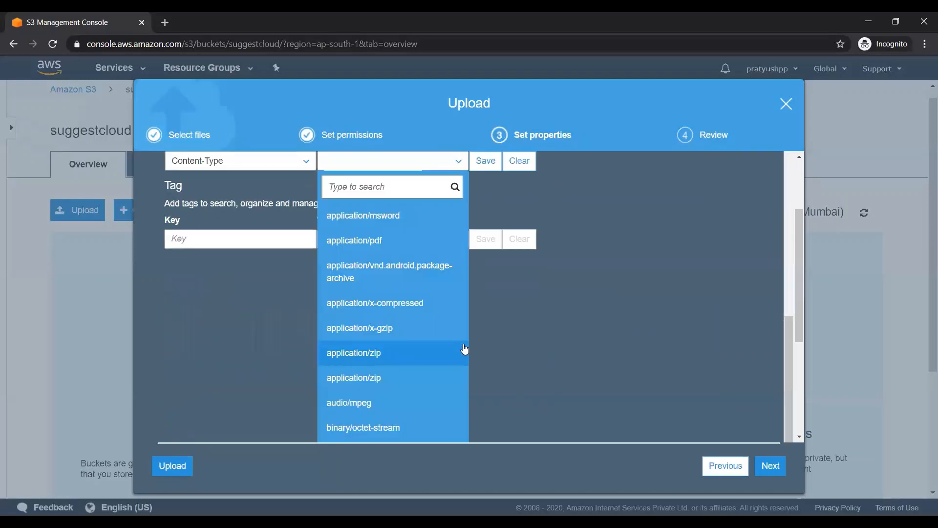
pyautogui.scroll(-4, 408, 349)
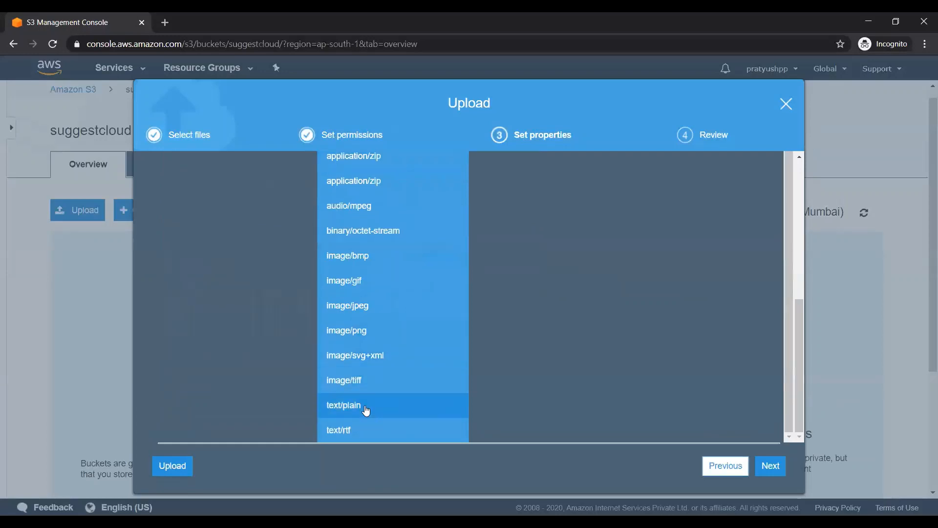
pyautogui.click(382, 308)
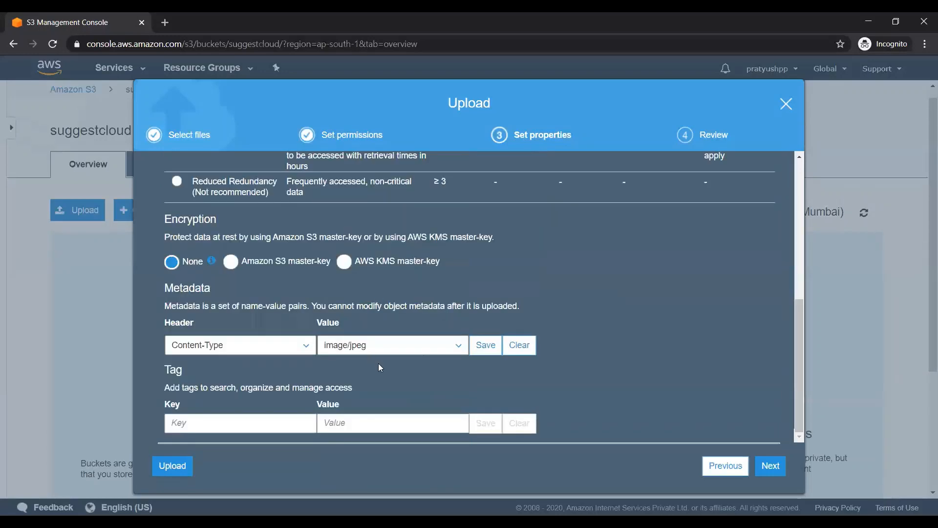
pyautogui.click(488, 347)
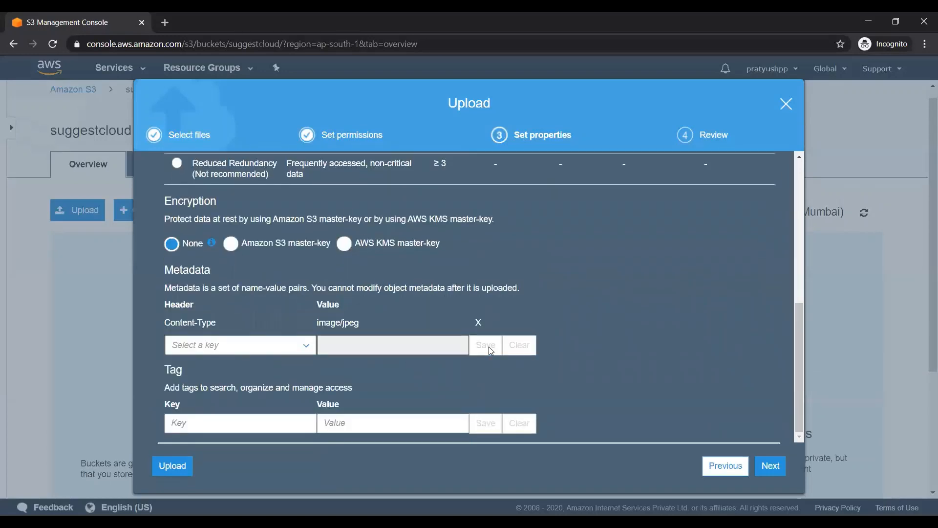
# - Add a tag with the key name and the value MyFirstS3bucketobject to the upload and save it
pyautogui.click(206, 429)
pyautogui.write('name')
pyautogui.press('BackSpace')
pyautogui.press('BackSpace')
pyautogui.press('BackSpace')
pyautogui.press('BackSpace')
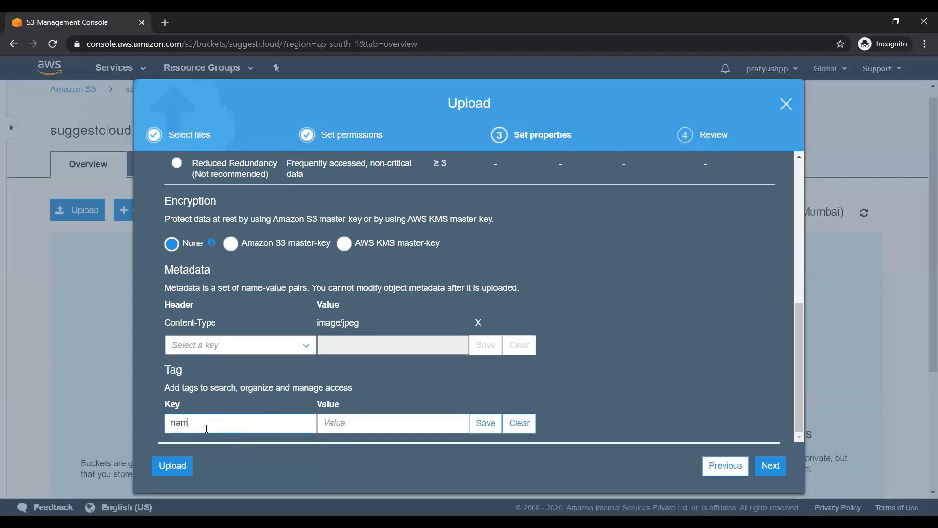
pyautogui.write('name')
pyautogui.press('Tab')
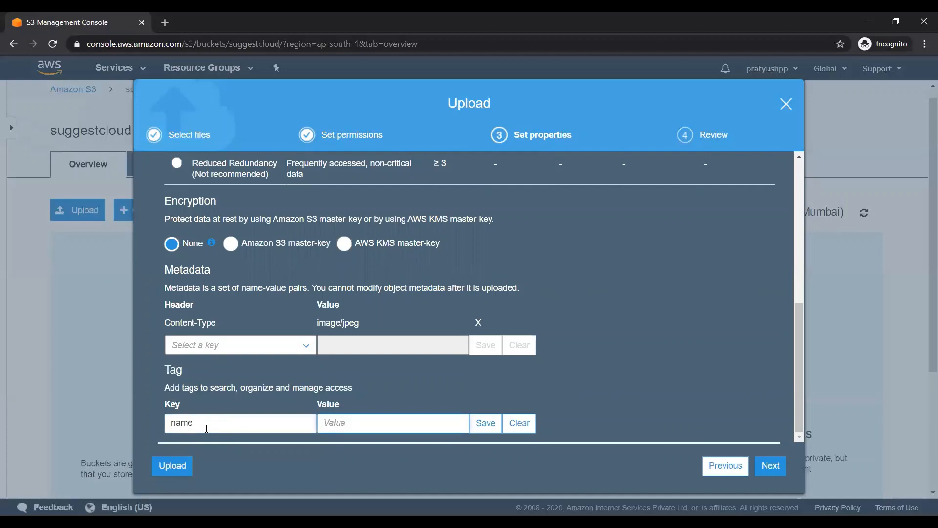
pyautogui.write('MyFirstS3bucketobject')
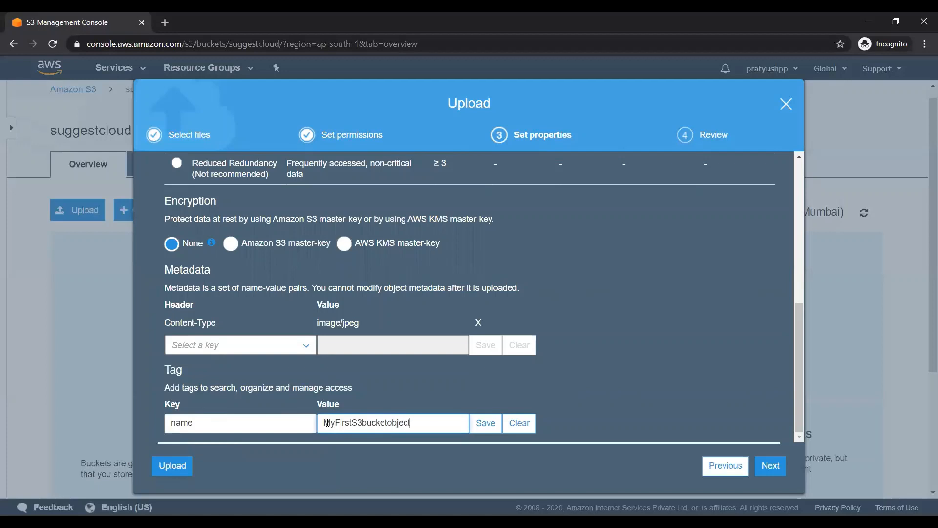
pyautogui.click(485, 423)
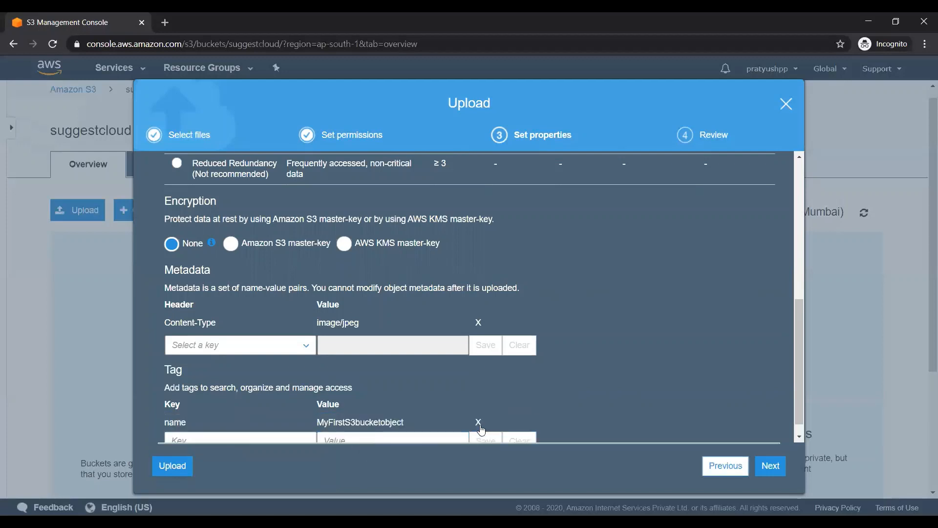
# - Review the upload's file, permission and property settings and upload the file to the suggestcloud bucket
pyautogui.click(766, 469)
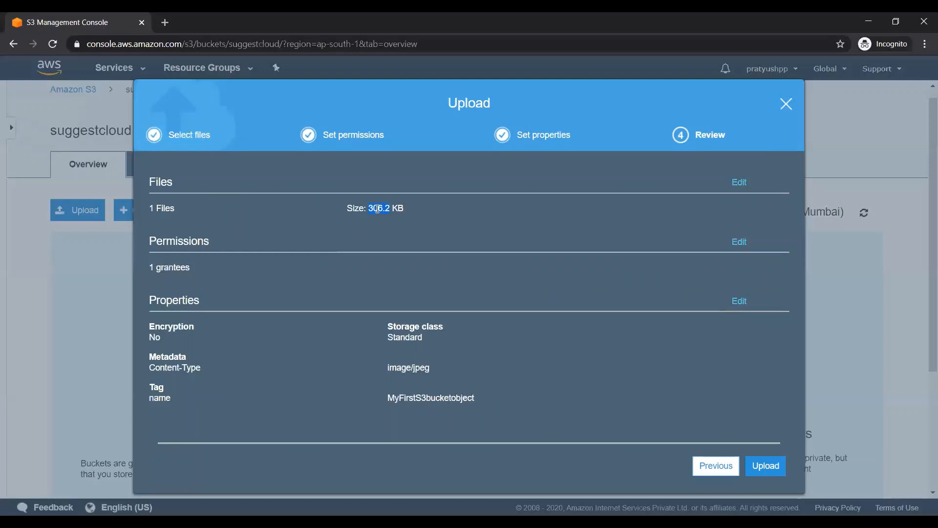
pyautogui.doubleClick(165, 266)
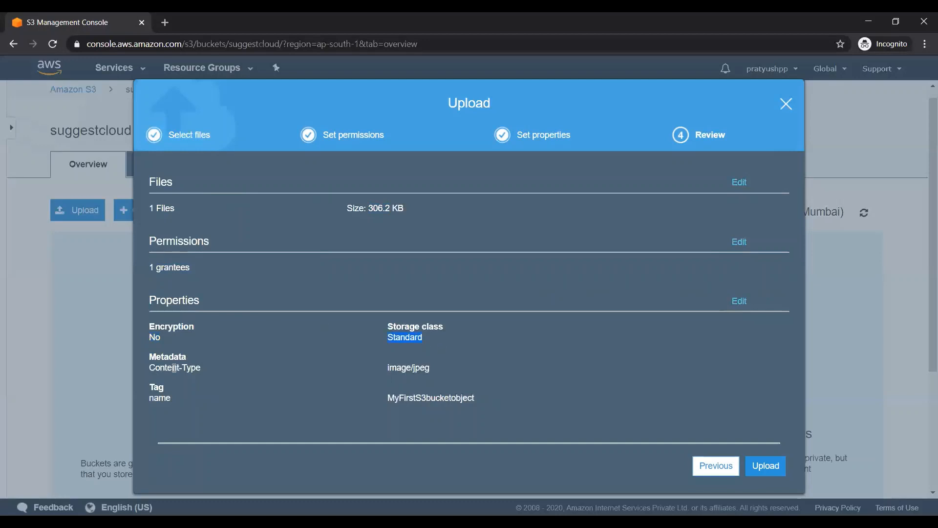
pyautogui.click(773, 473)
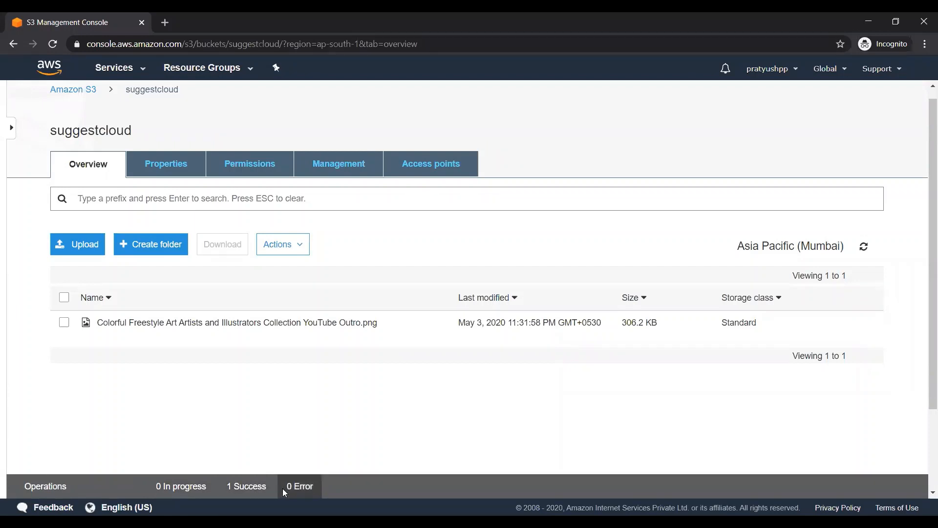
# - Examine the uploaded PNG object's overview details and view its image, returning to the object's overview
pyautogui.click(159, 324)
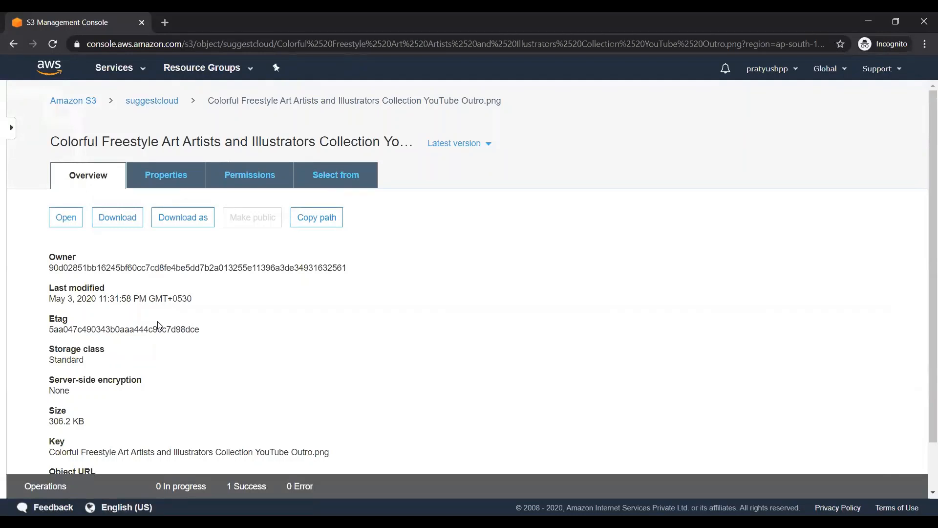
pyautogui.scroll(-1, 159, 324)
pyautogui.scroll(1, 159, 325)
pyautogui.doubleClick(159, 328)
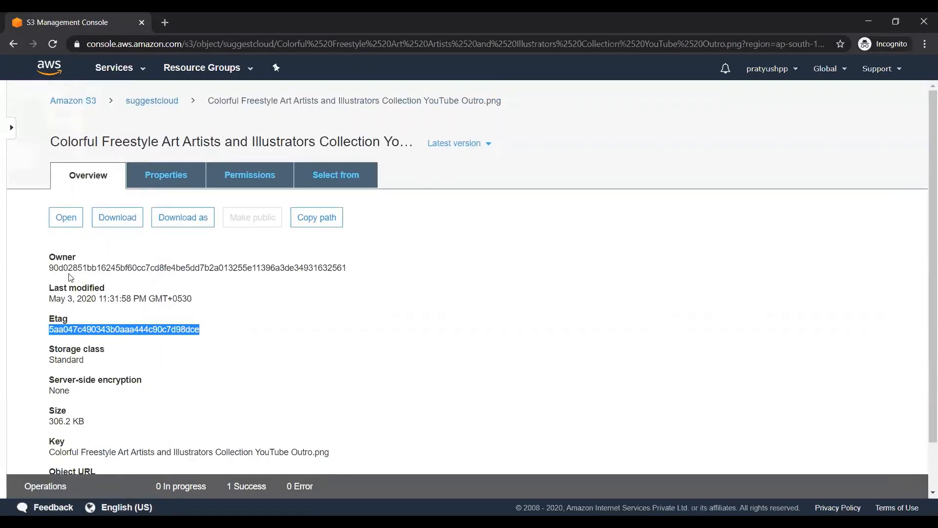
pyautogui.click(61, 229)
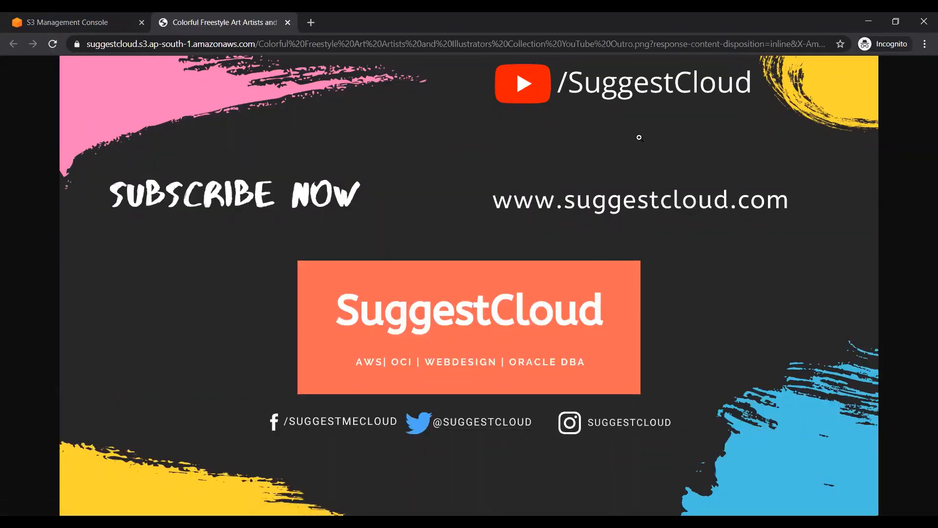
pyautogui.click(93, 23)
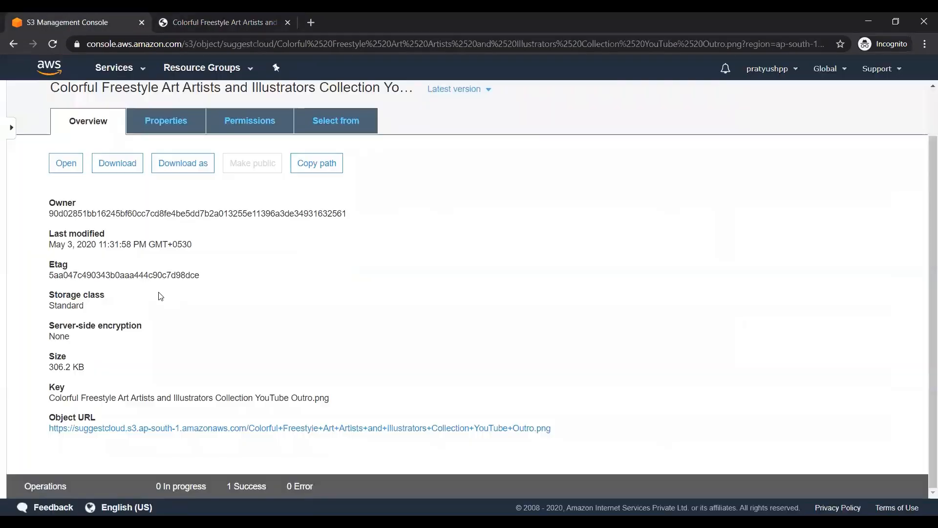
# - Open the uploaded PNG's Object URL in a new browser tab to test direct access
pyautogui.doubleClick(66, 417)
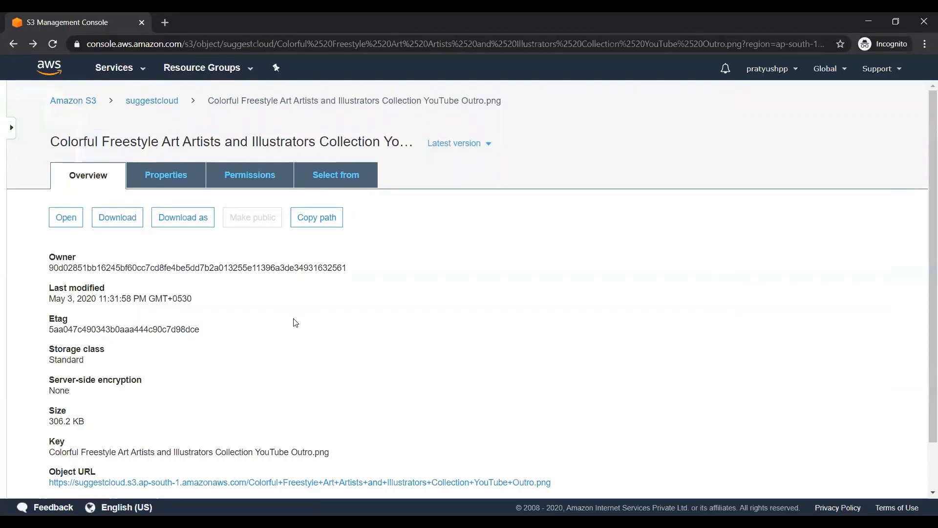
pyautogui.scroll(-1, 296, 323)
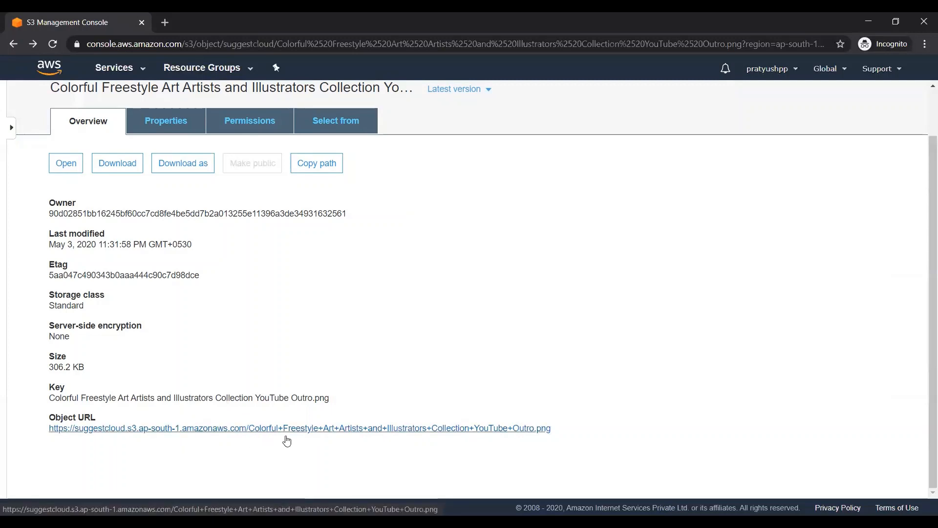
pyautogui.rightClick(259, 429)
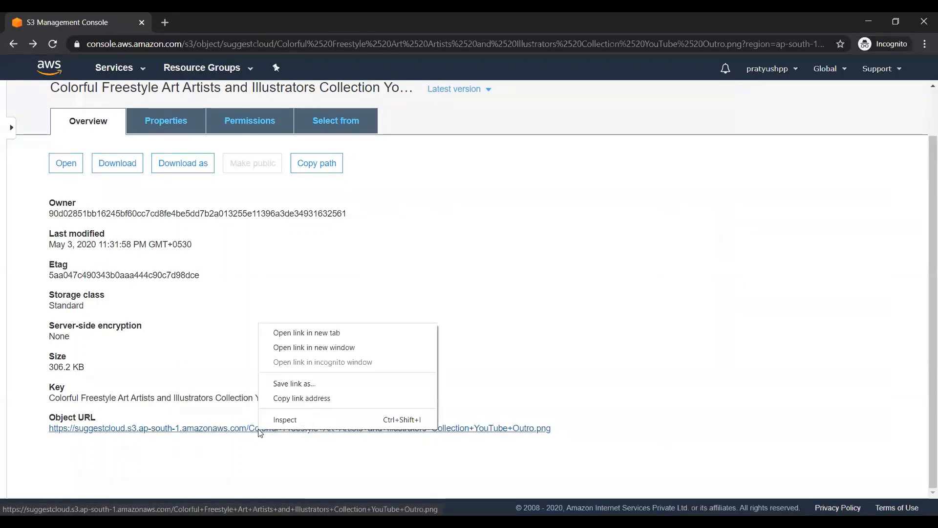
pyautogui.click(311, 336)
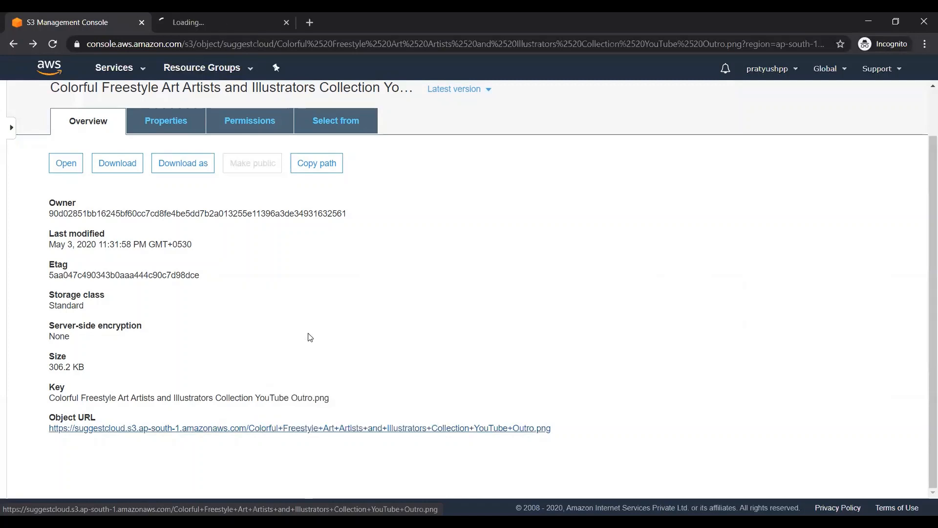
# - Check the object's key in the console and examine the response returned at its Object URL
pyautogui.doubleClick(250, 397)
pyautogui.click(251, 398)
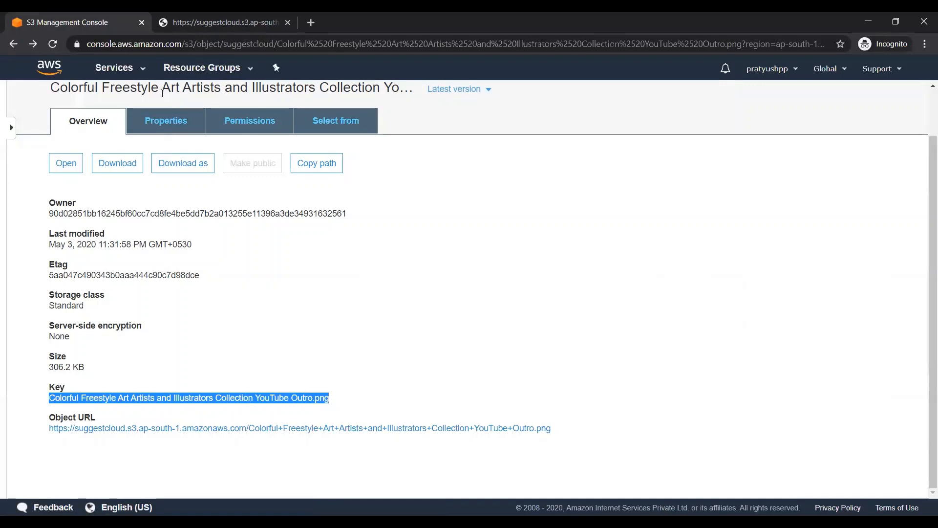
pyautogui.click(195, 13)
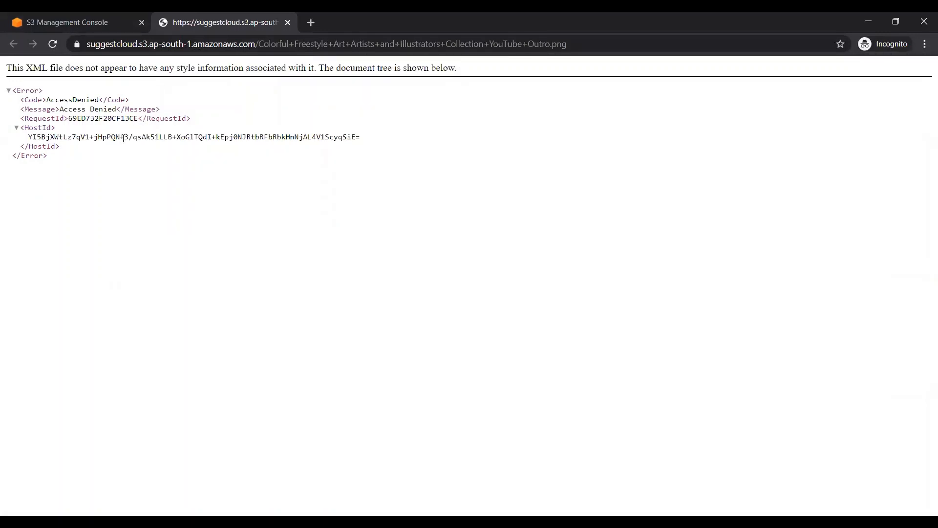
pyautogui.tripleClick(69, 109)
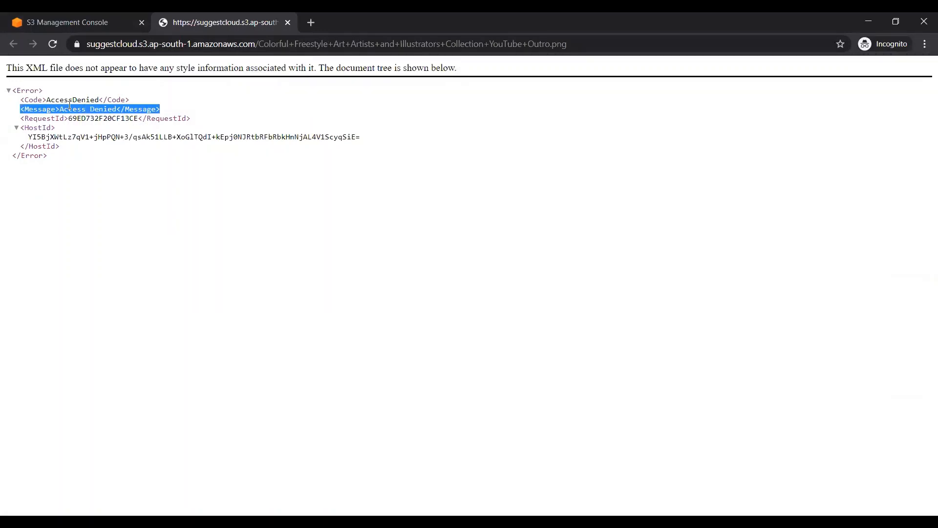
pyautogui.tripleClick(62, 69)
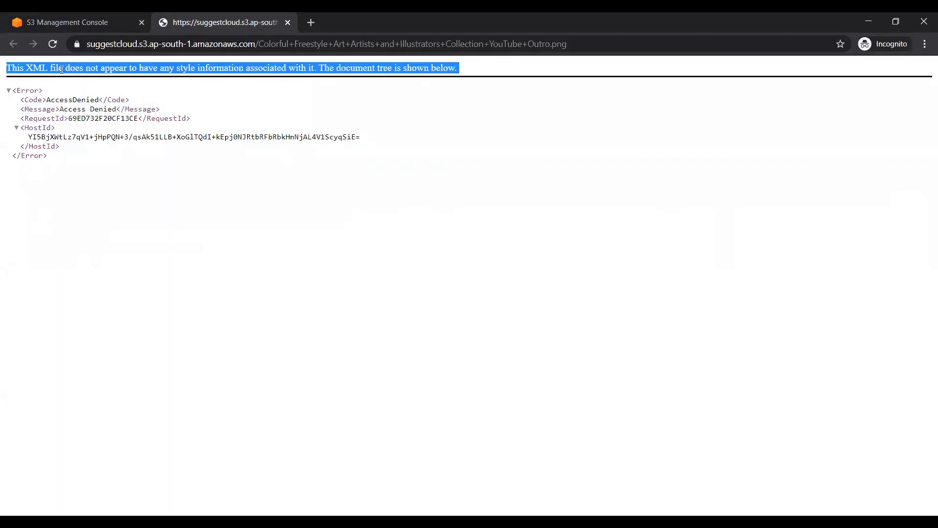
pyautogui.doubleClick(69, 109)
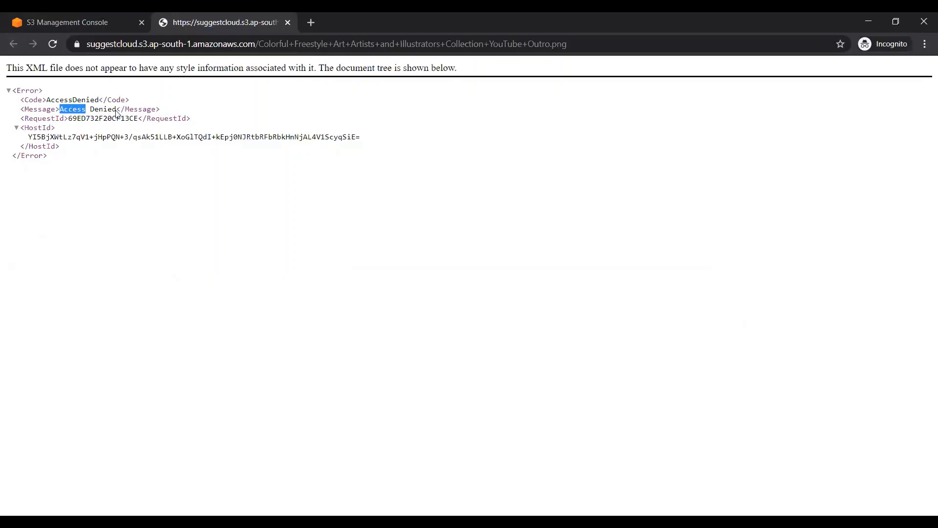
pyautogui.moveTo(117, 109); pyautogui.dragTo(62, 108)
# - Turn off Block all public access in the suggestcloud bucket's permissions, saving and confirming the change with the word confirm
pyautogui.click(60, 14)
pyautogui.scroll(1, 220, 274)
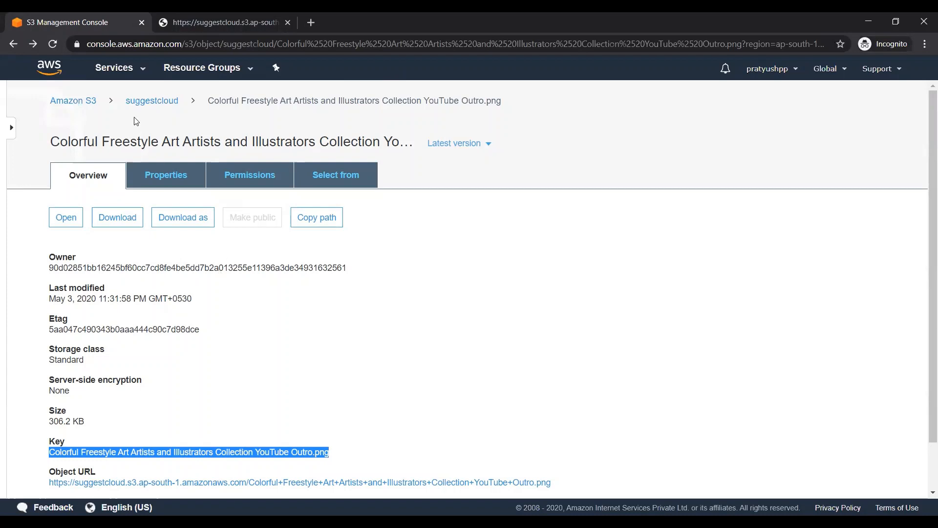
pyautogui.click(141, 101)
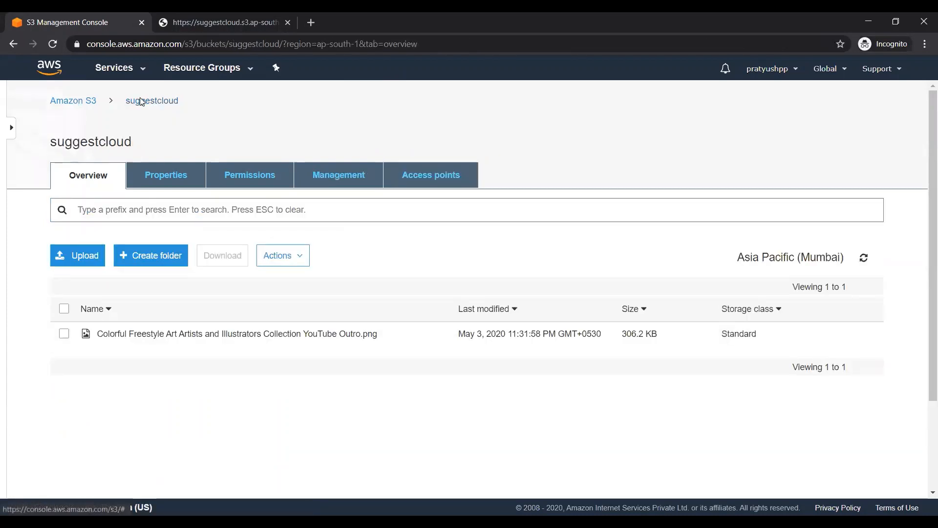
pyautogui.click(77, 101)
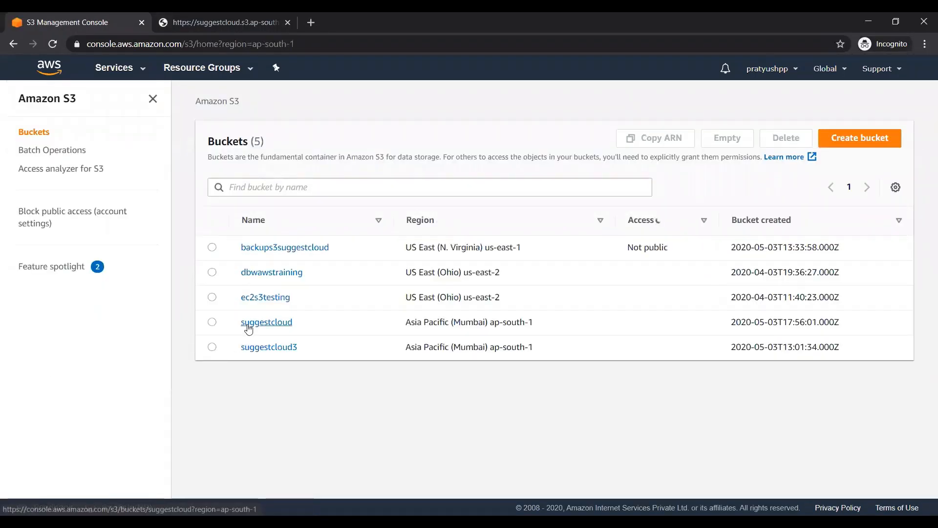
pyautogui.click(248, 328)
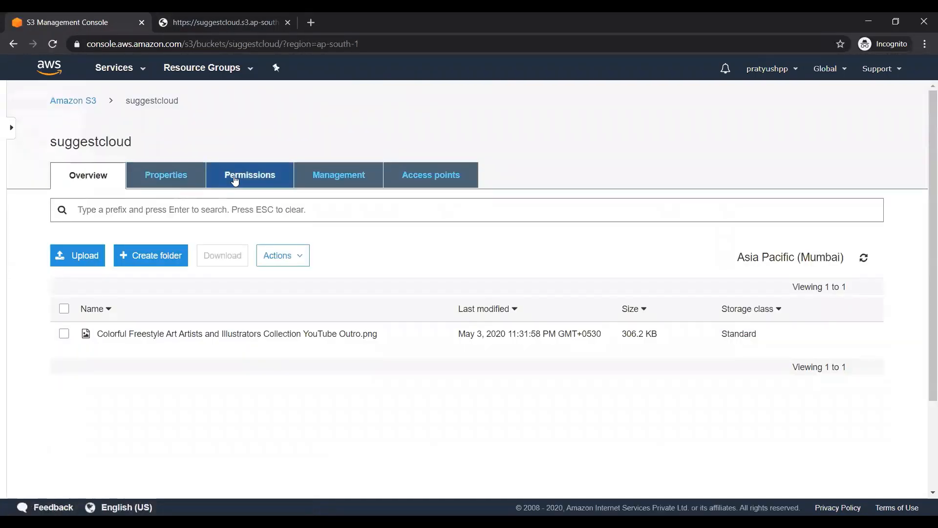
pyautogui.click(226, 175)
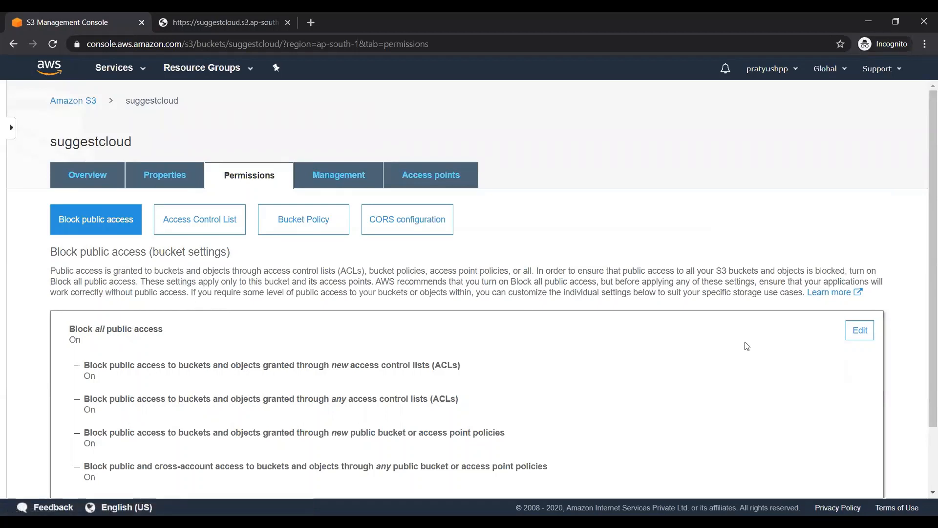
pyautogui.click(859, 332)
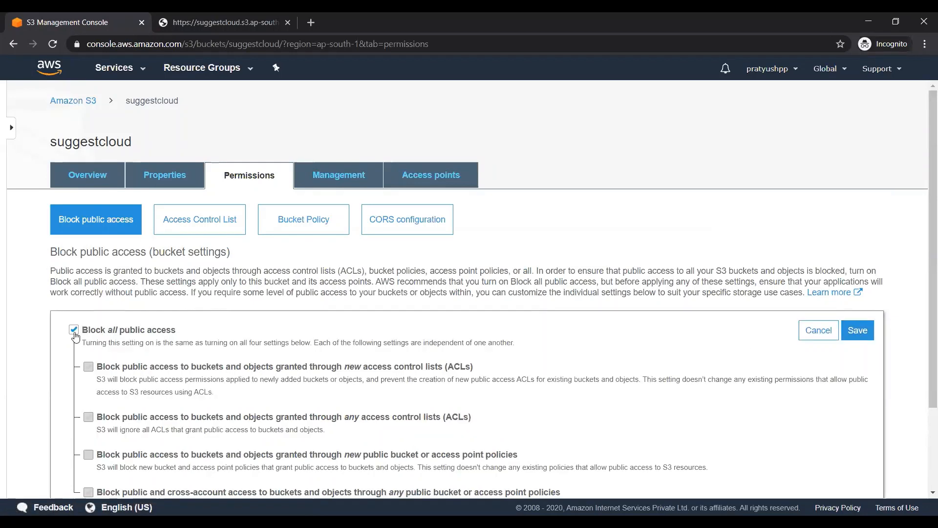
pyautogui.click(74, 330)
pyautogui.click(861, 332)
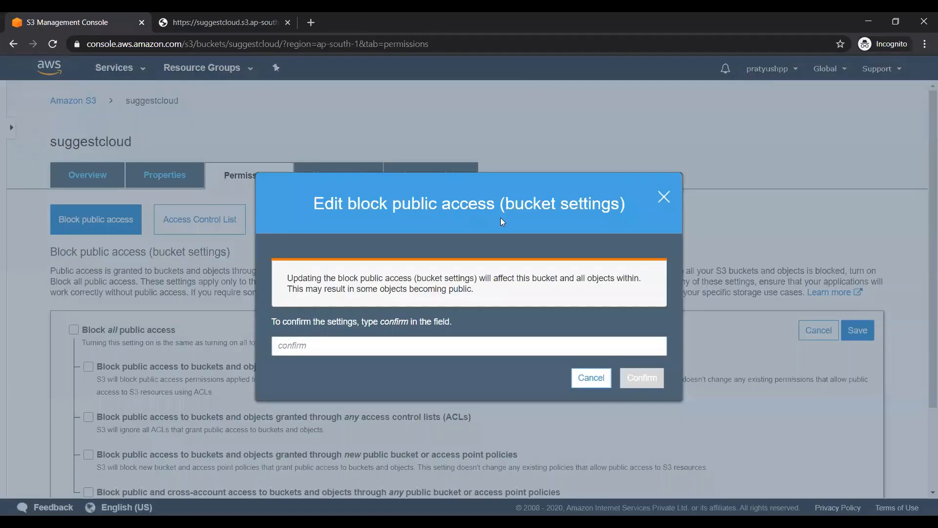
pyautogui.click(482, 344)
pyautogui.write('confirm')
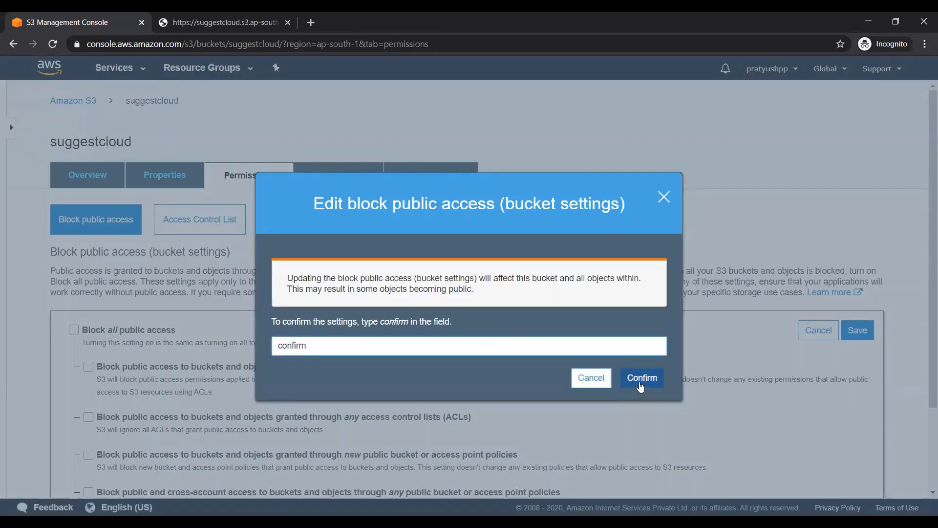
pyautogui.click(641, 386)
# - Reload the PNG's Object URL to retest direct access, and return to the bucket's permissions
pyautogui.click(197, 15)
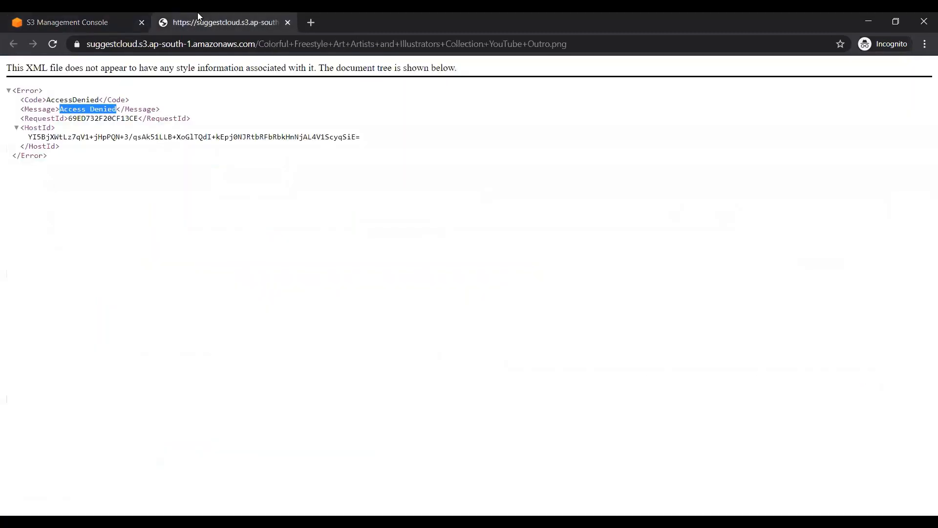
pyautogui.click(52, 50)
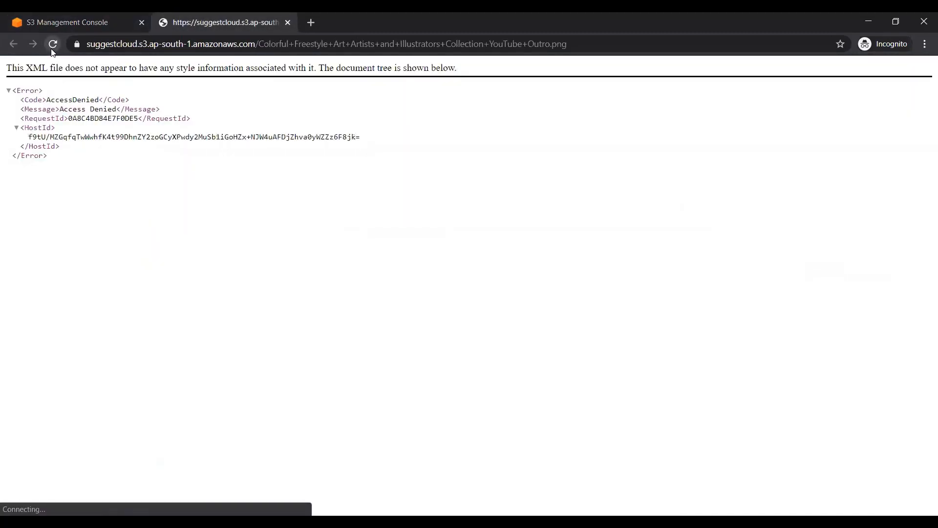
pyautogui.click(67, 15)
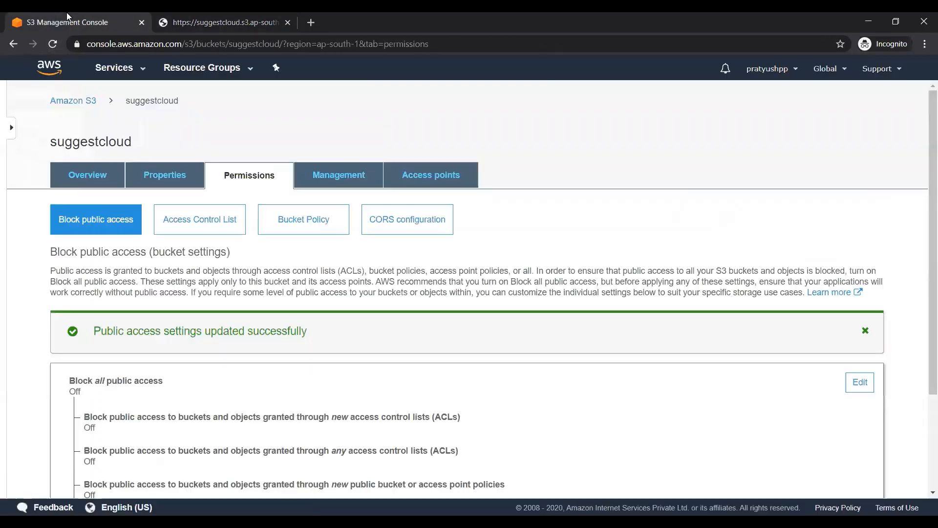
# - Open the uploaded PNG object in the suggestcloud bucket and make it public
pyautogui.click(89, 176)
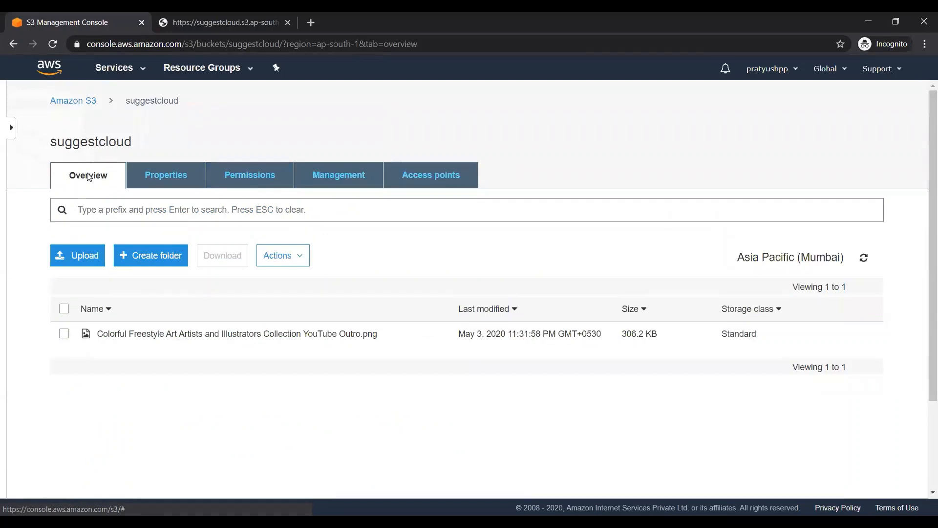
pyautogui.click(146, 335)
pyautogui.scroll(-1, 149, 338)
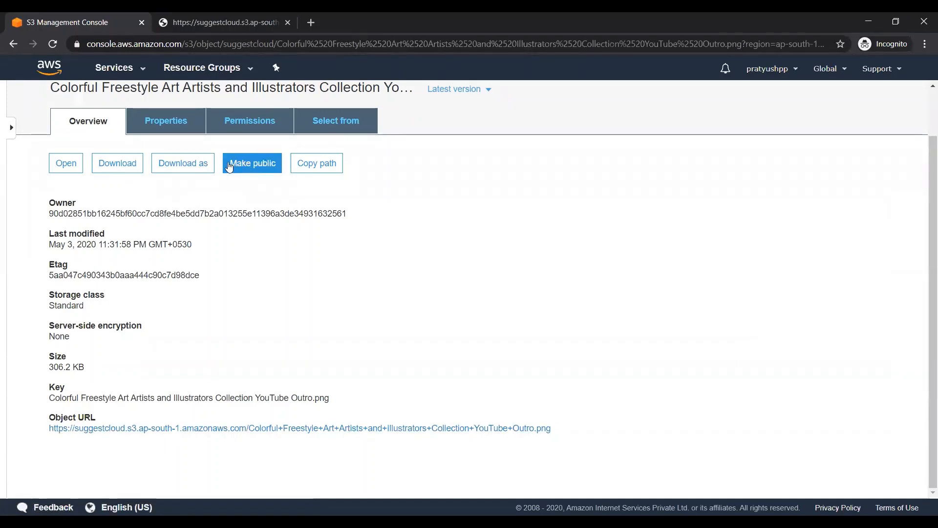
pyautogui.click(258, 166)
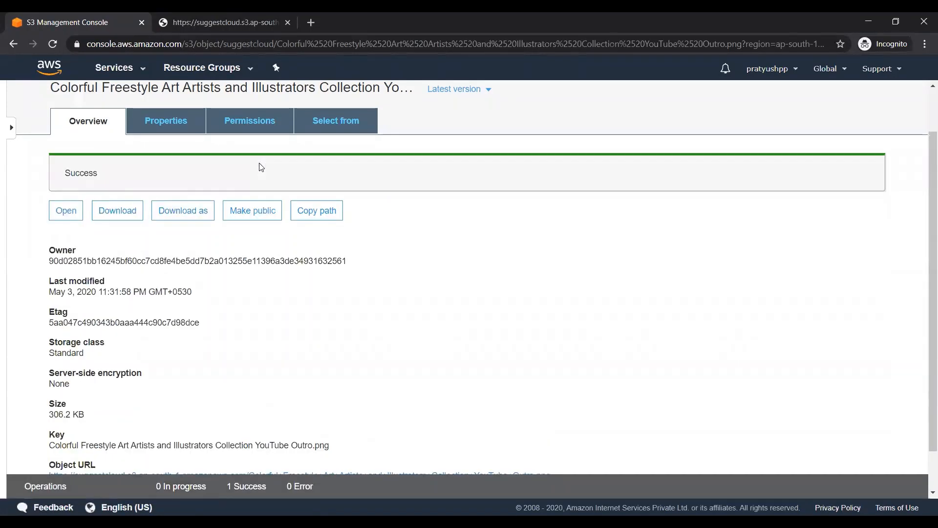
pyautogui.scroll(-1, 245, 357)
# - Reload the Object URL to test public access to the image, and return to the object's overview in the console
pyautogui.click(232, 14)
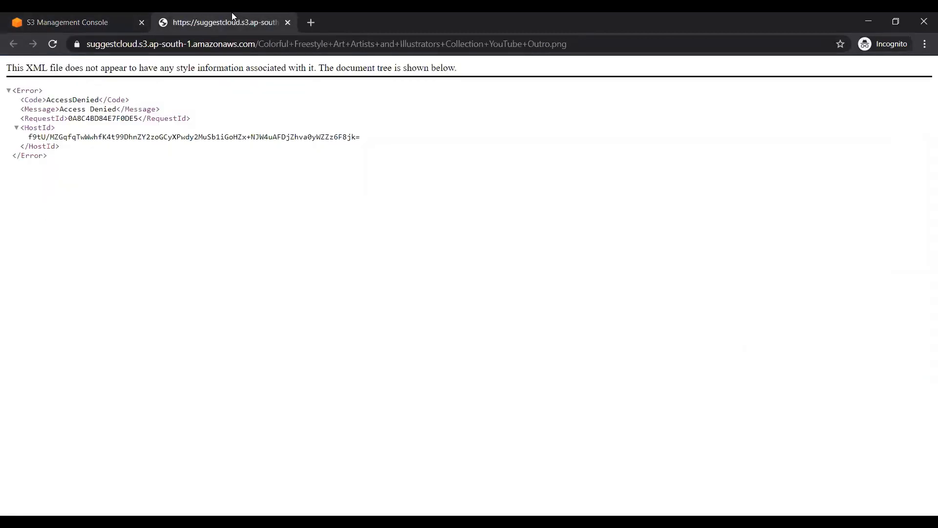
pyautogui.click(57, 46)
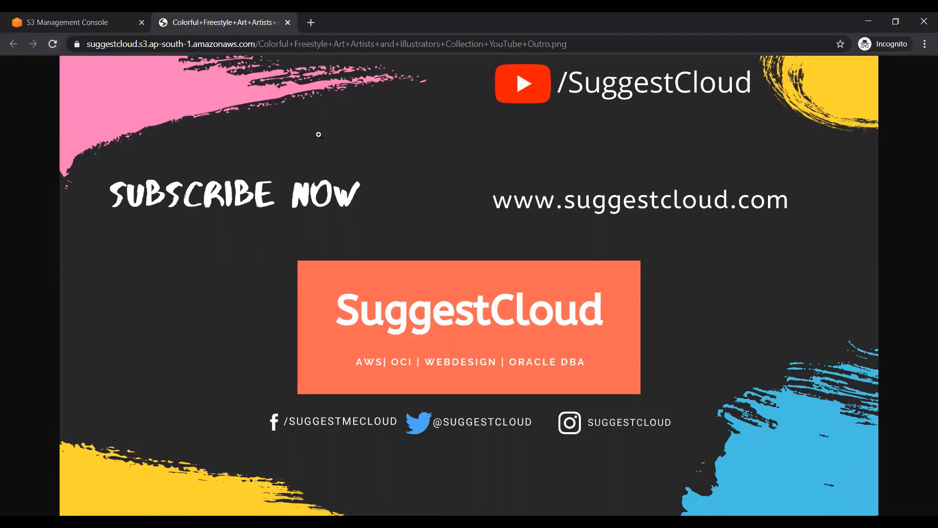
pyautogui.hotkey('ctrl', 'Tab')
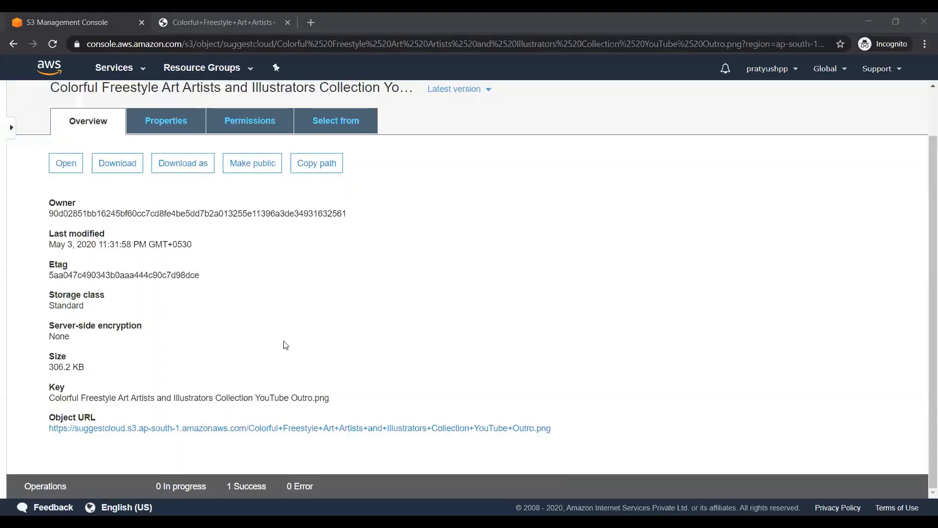